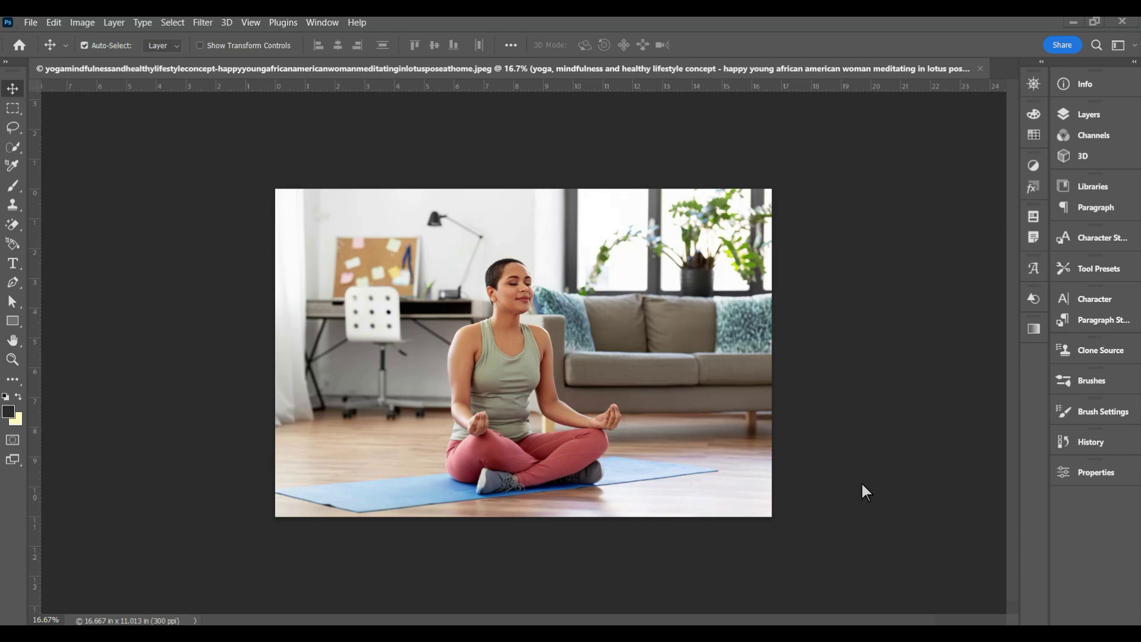
Drag Layer 0 to the trash and rasterize the remaining yoga photo layer
left_click(1086, 114)
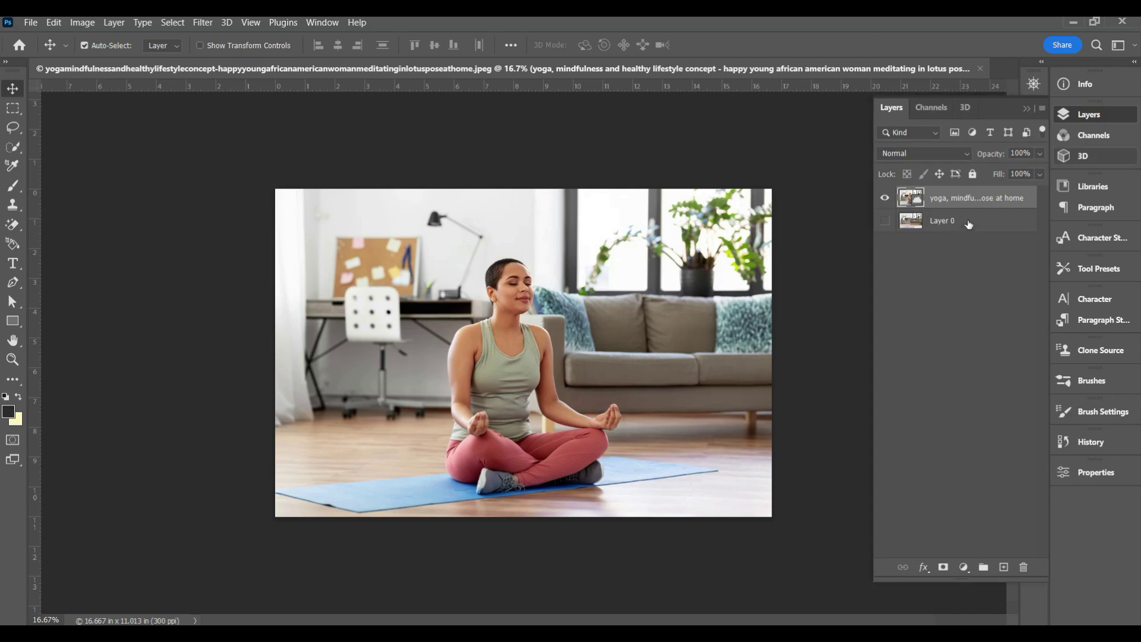
left_click_drag(991, 221, 1022, 568)
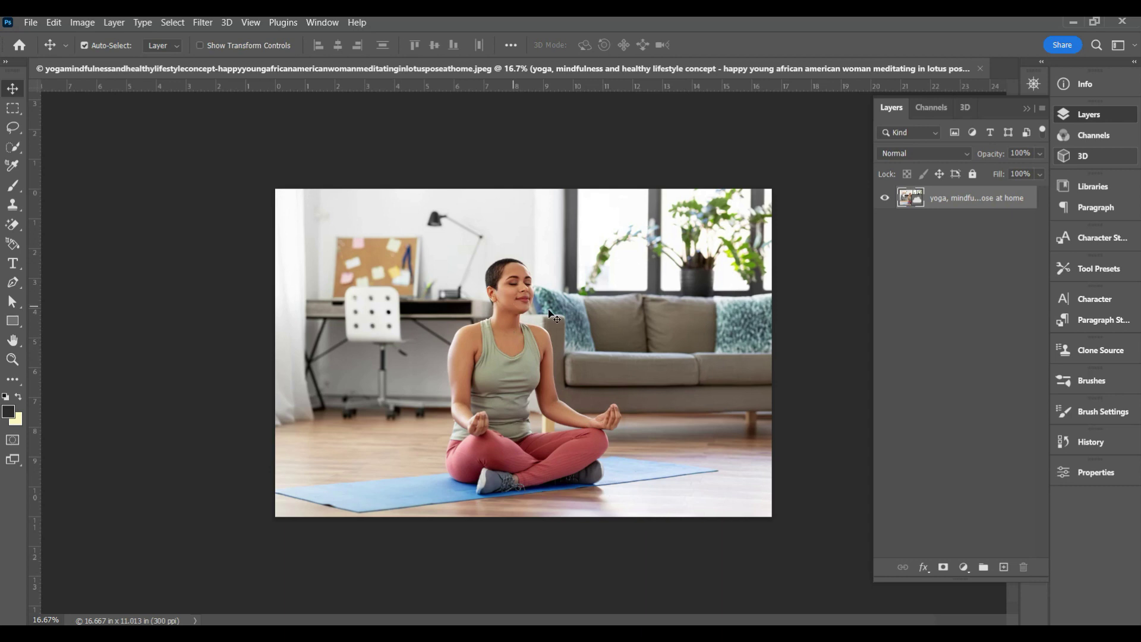
right_click(930, 206)
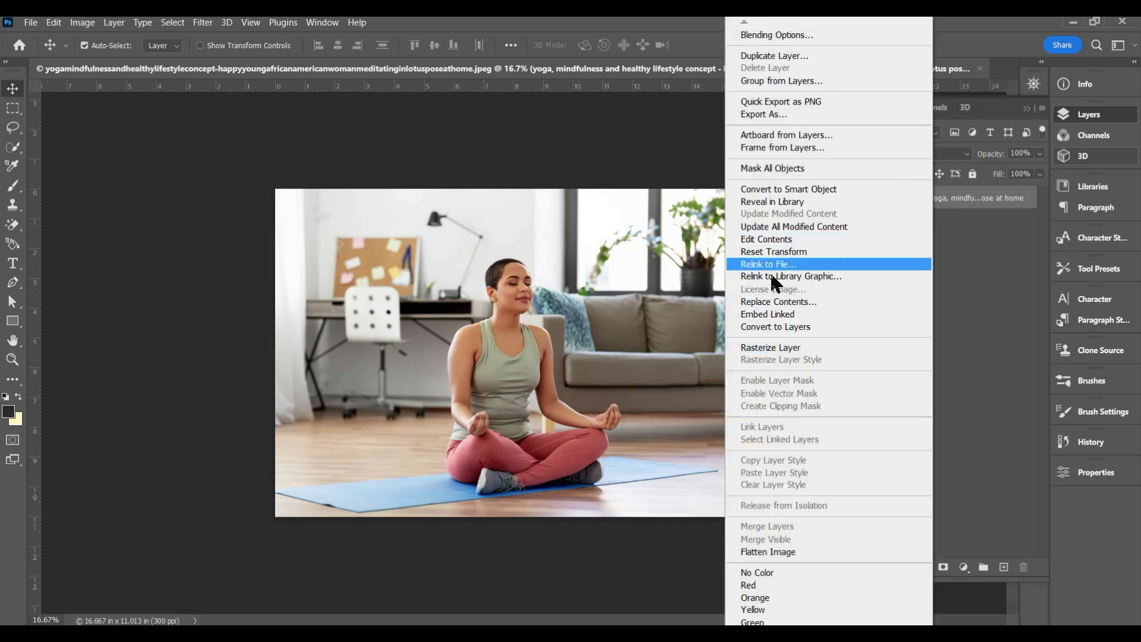
left_click(770, 348)
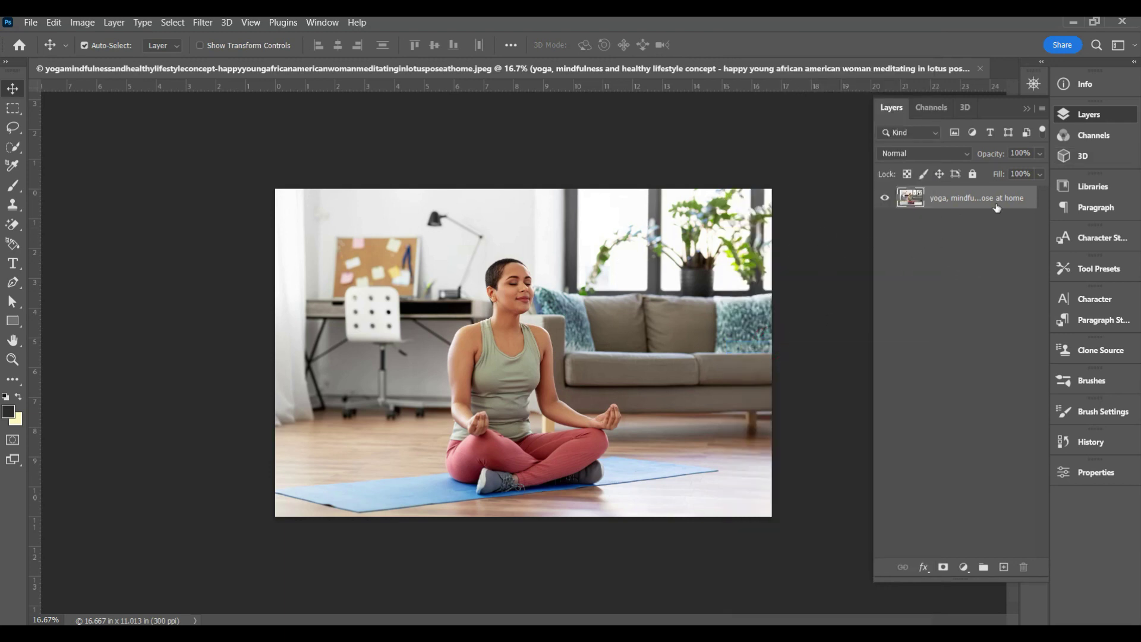
left_click(13, 149)
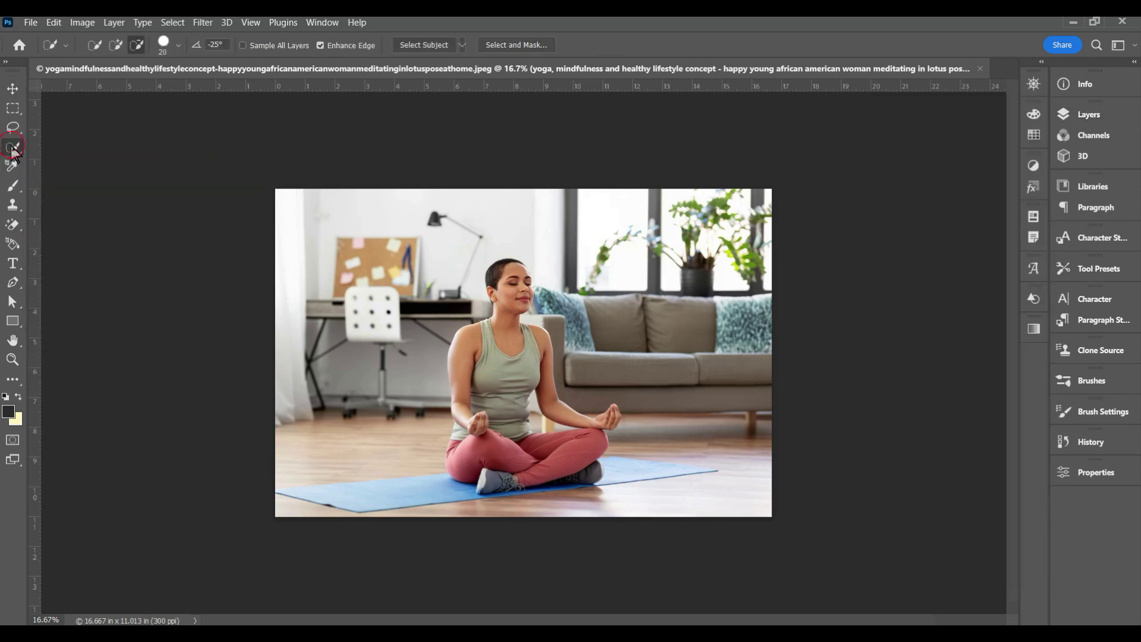
Use Select Subject to isolate the meditating woman from the living-room background
left_click(419, 44)
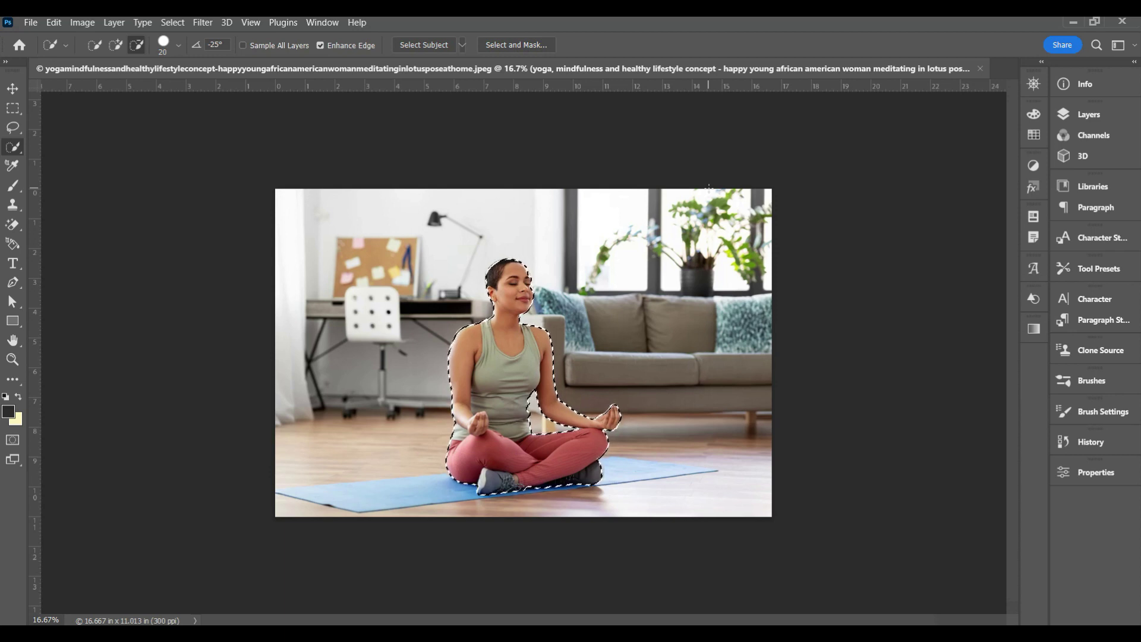
left_click(1081, 115)
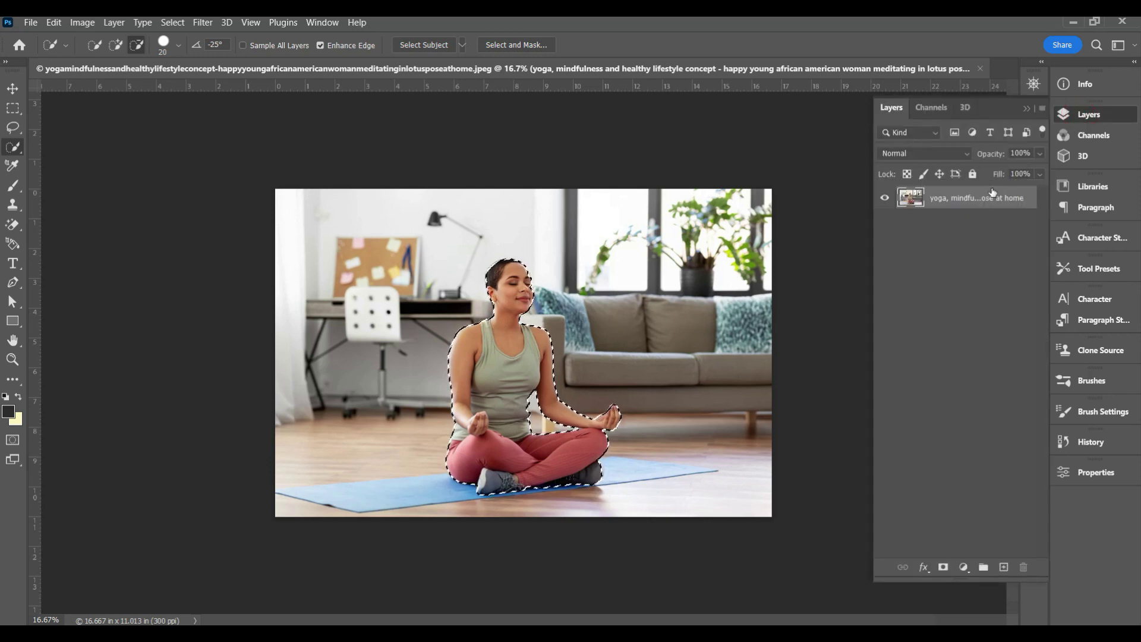
Copy the selected woman to a new Layer 1 with Ctrl+J, toggling layer visibility to check the cut-out
key("ctrl+j")
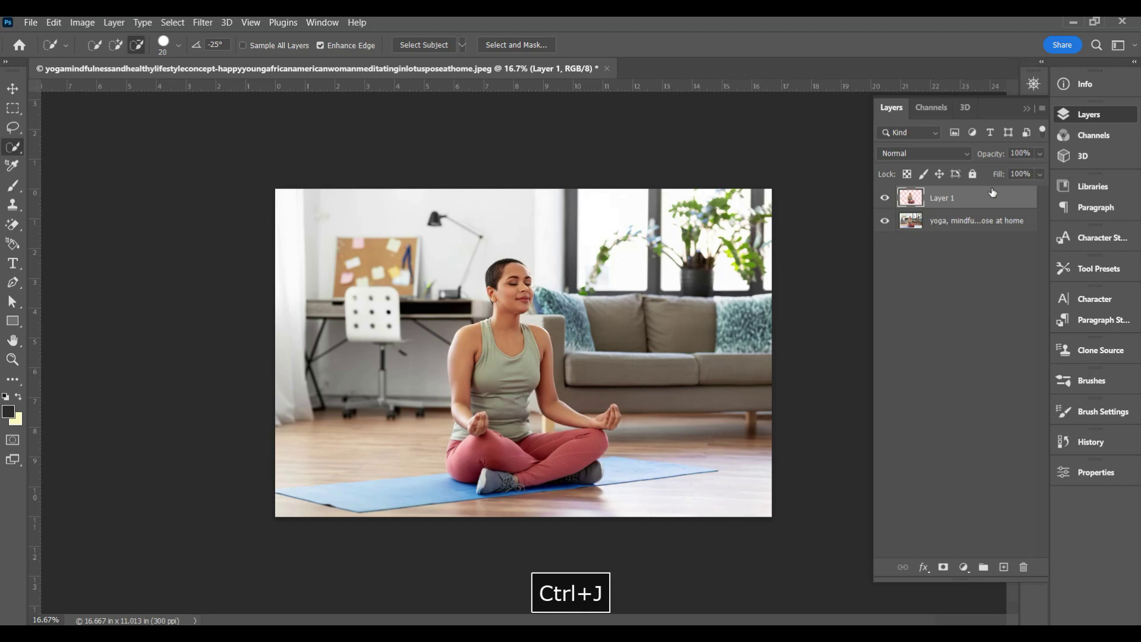
left_click(885, 221)
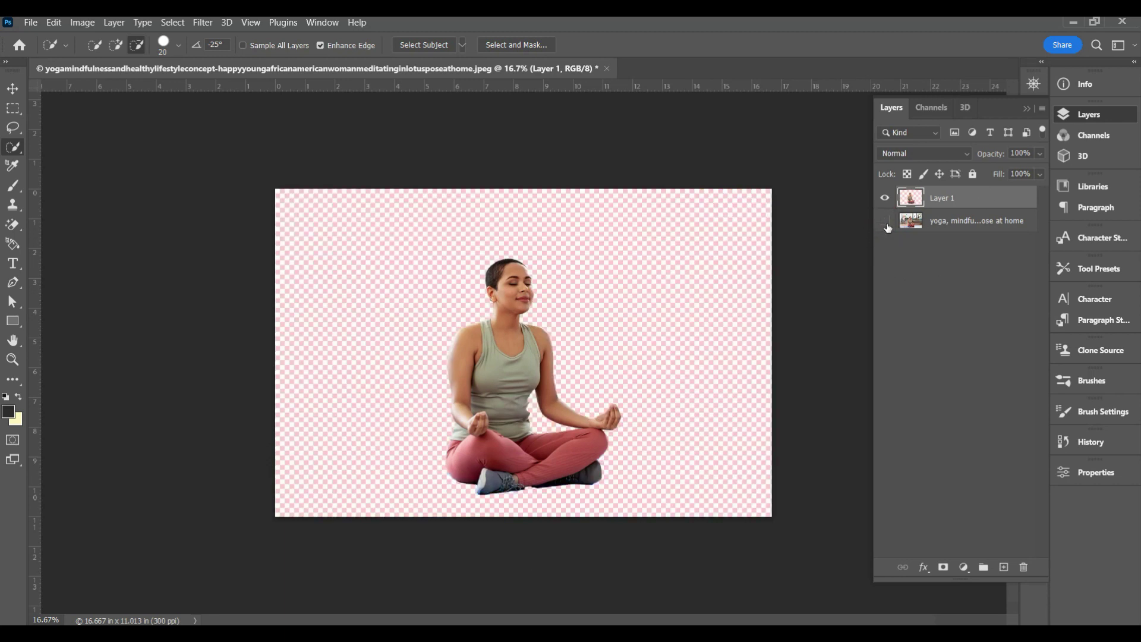
left_click(884, 221)
left_click(884, 199)
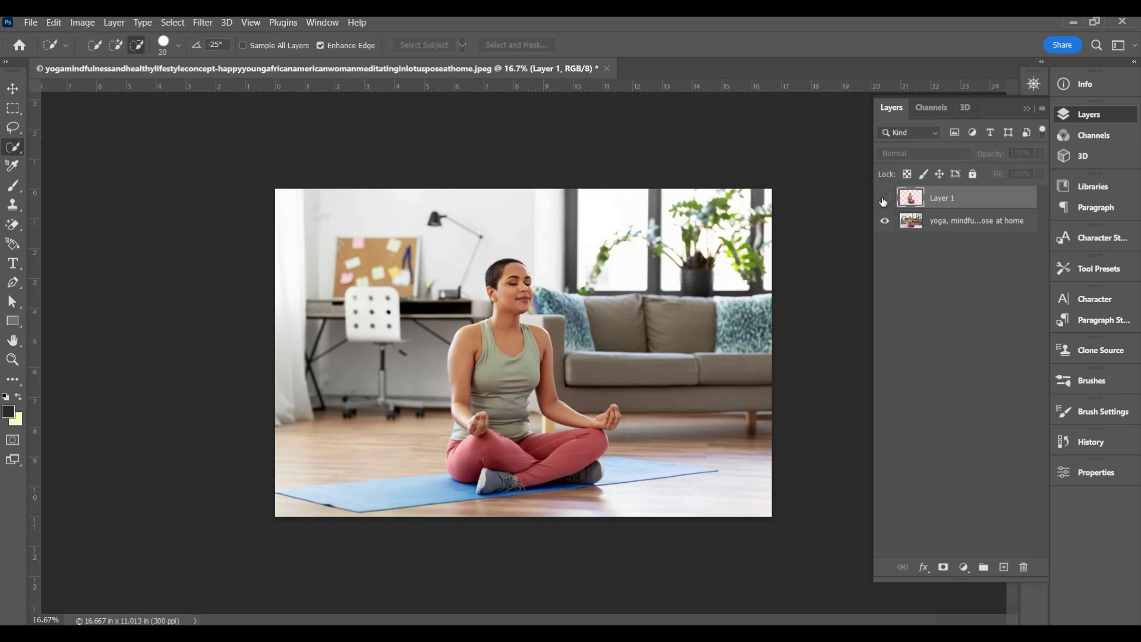
left_click(885, 198)
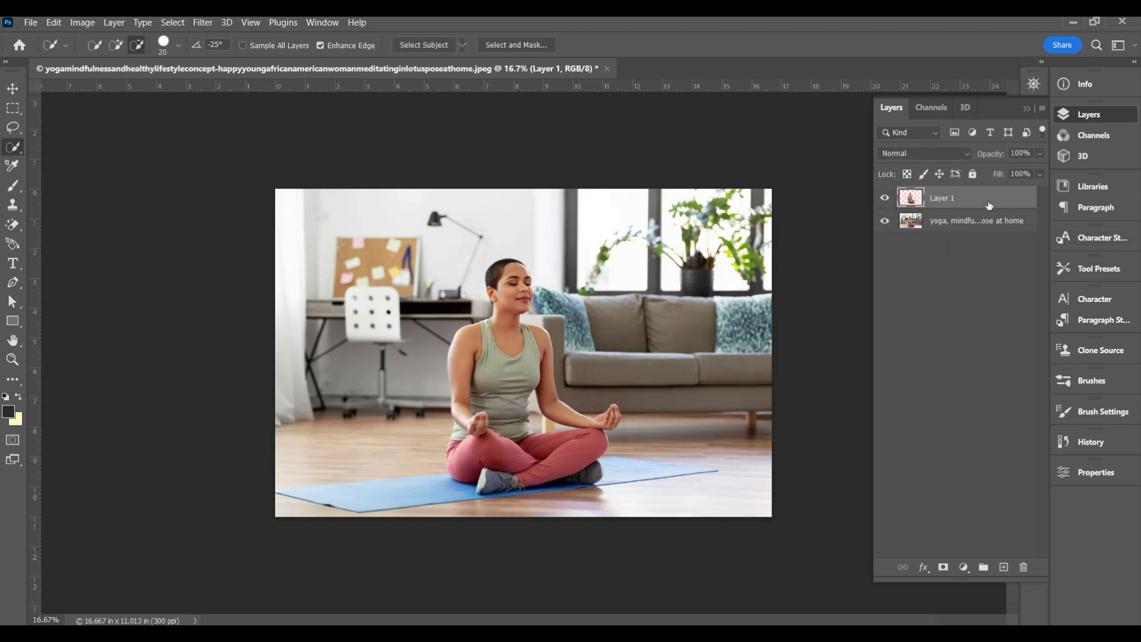
left_click(884, 224)
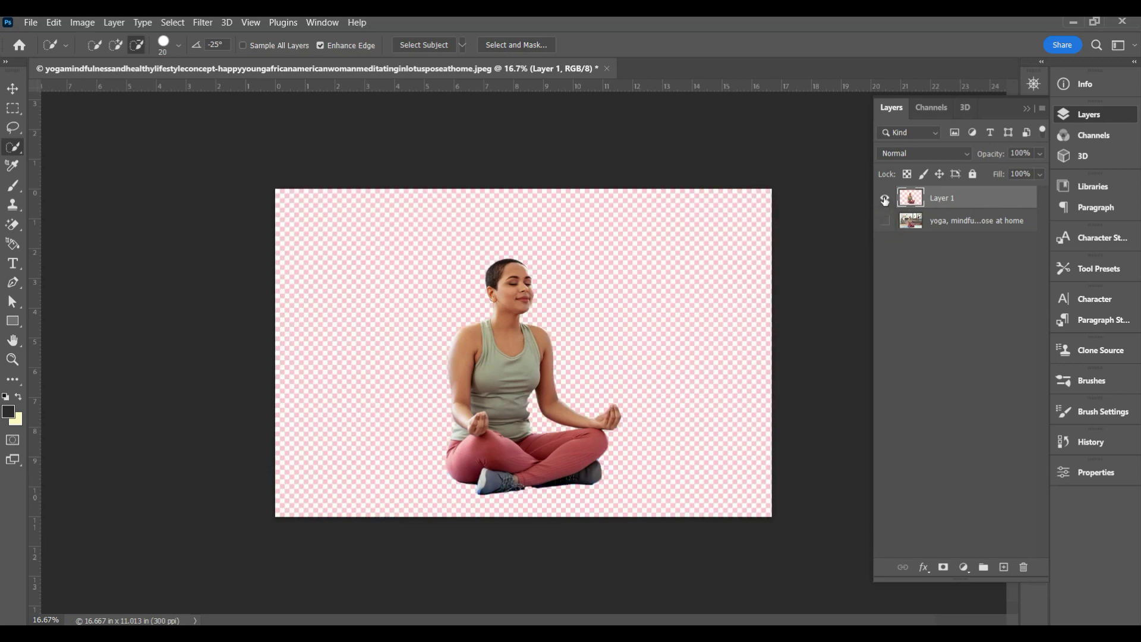
left_click(885, 221)
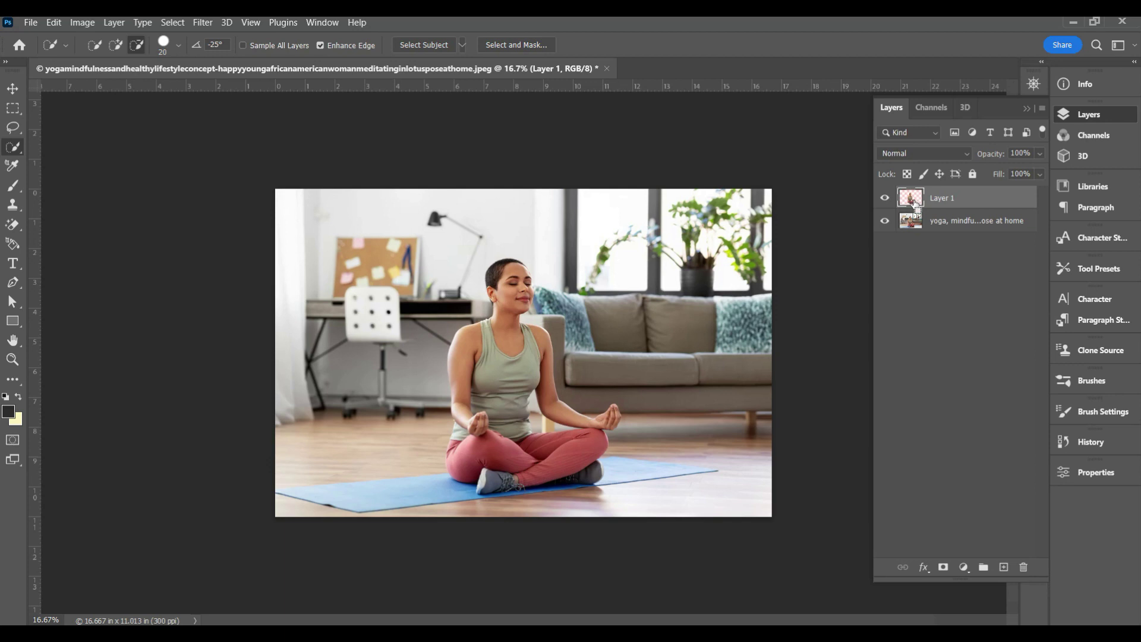
left_click(915, 203, "ctrl")
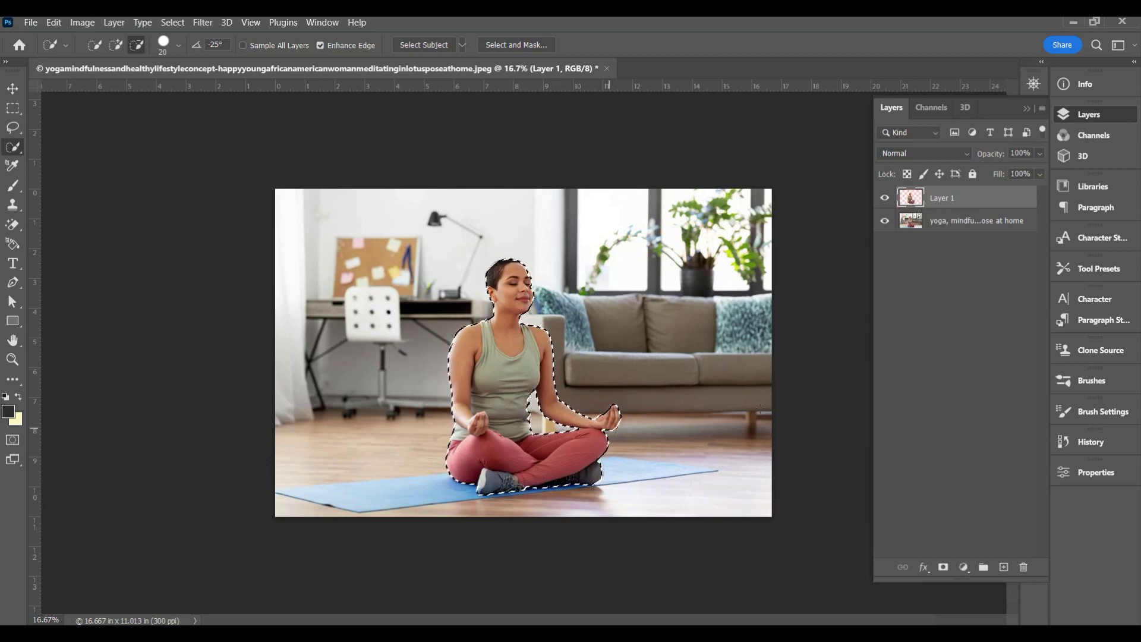
Make the room photo layer active and open the Fill dialog from the Edit menu
left_click(938, 230)
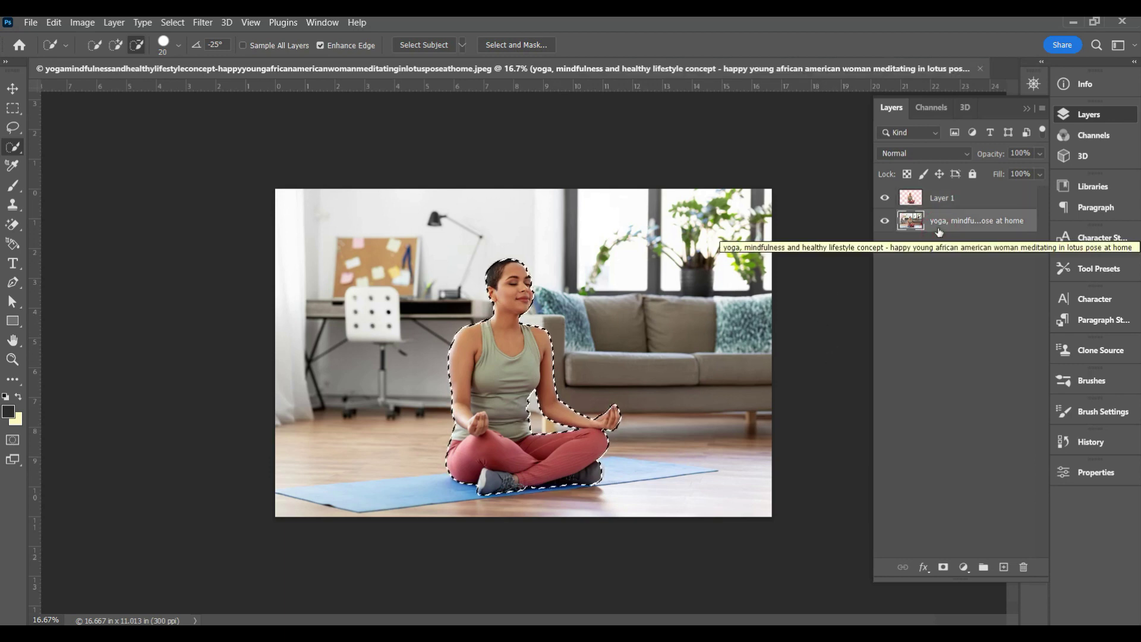
left_click(50, 23)
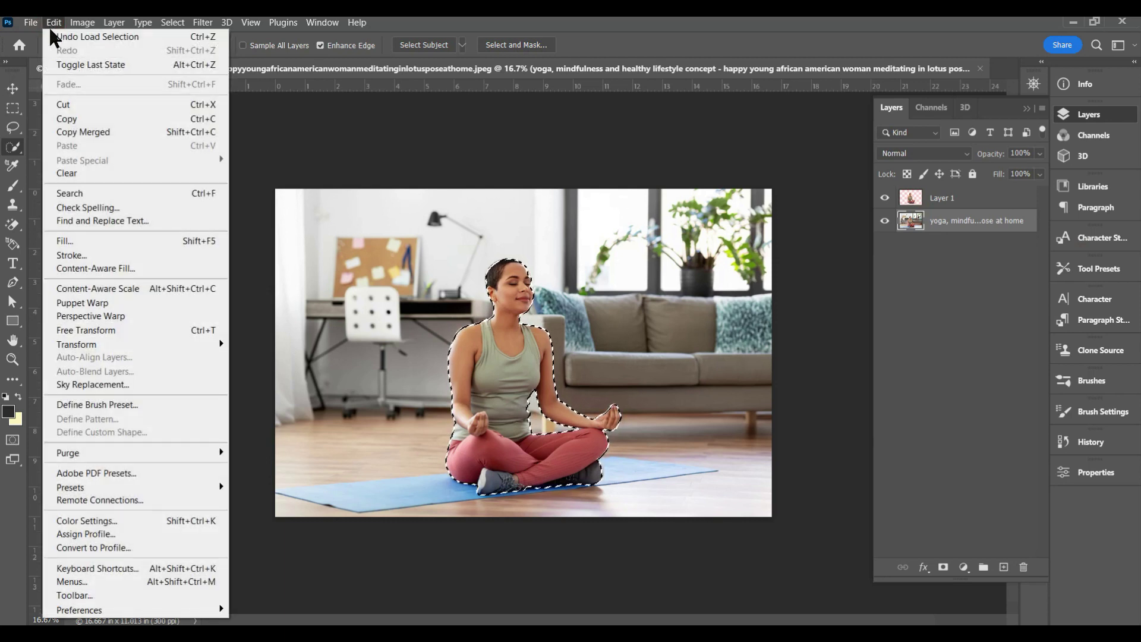
left_click(96, 243)
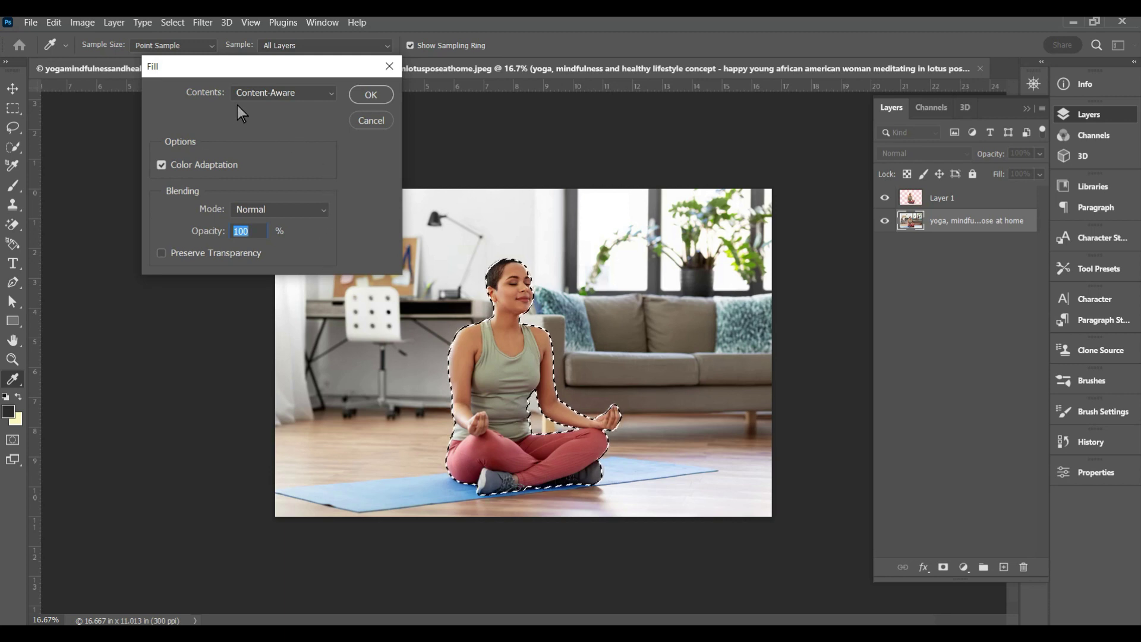
Keep Contents at Content-Aware and apply the fill over the woman's area on the room photo
left_click(331, 94)
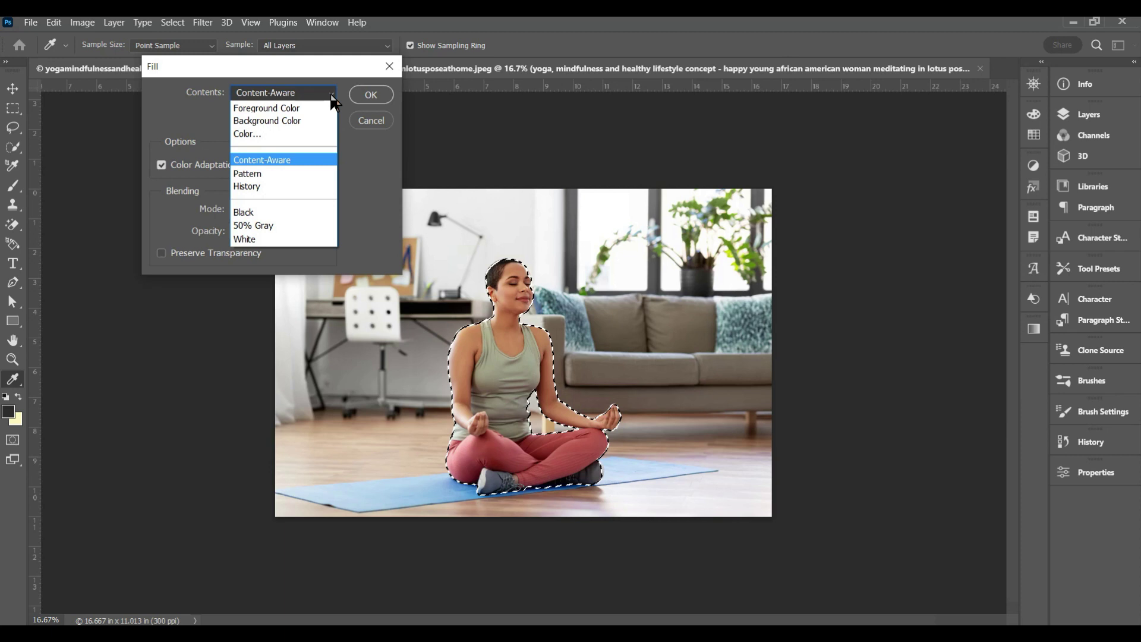
left_click(331, 97)
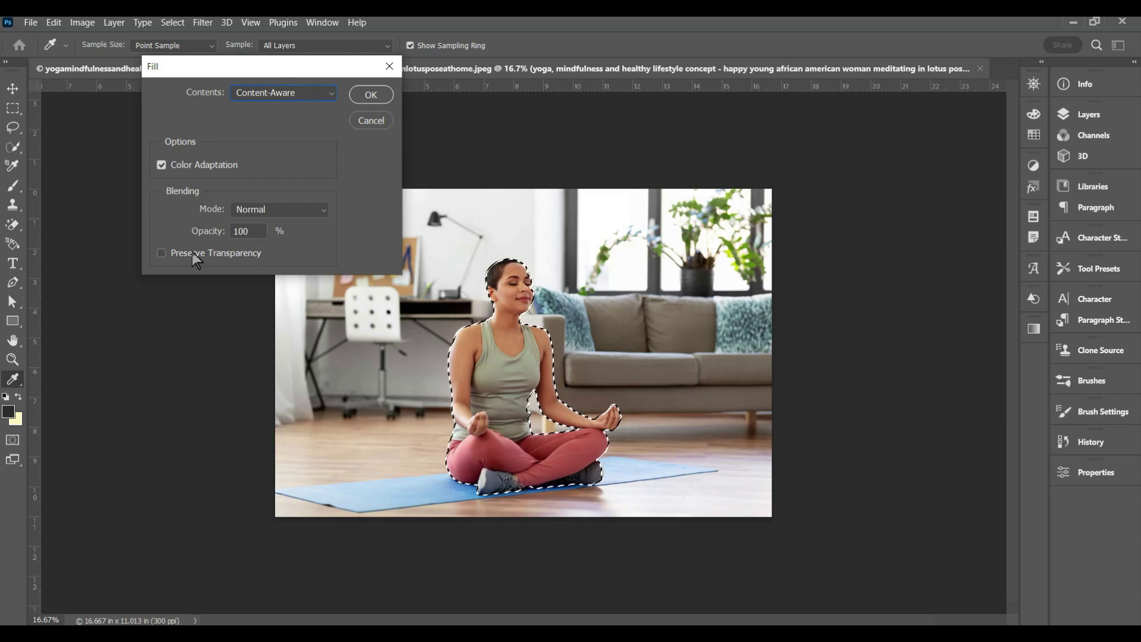
left_click(367, 97)
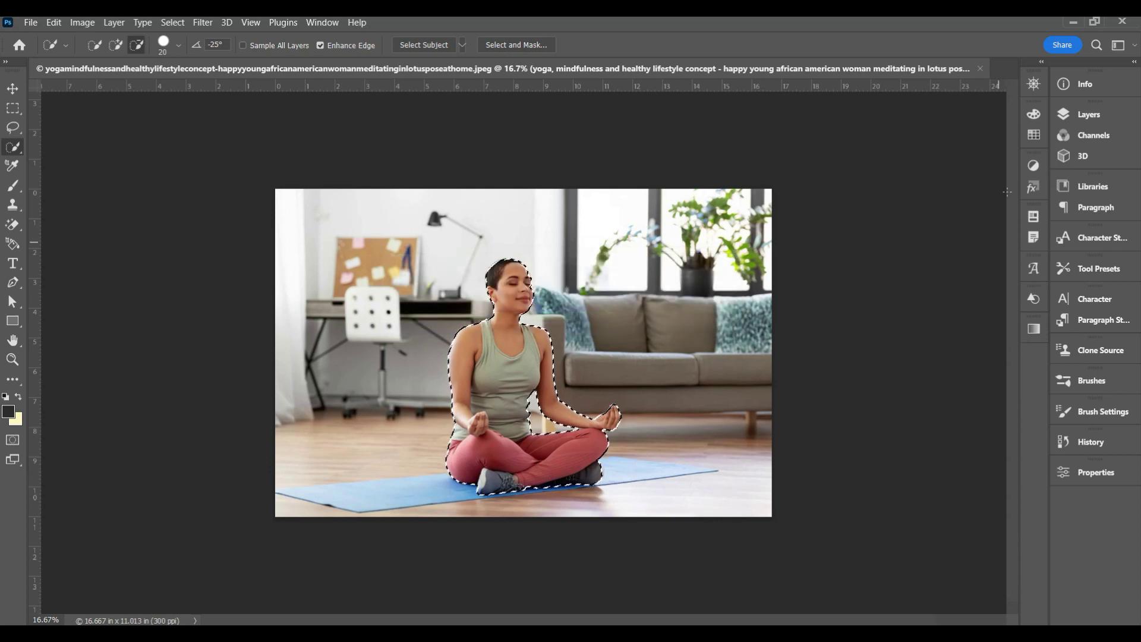
left_click(1085, 115)
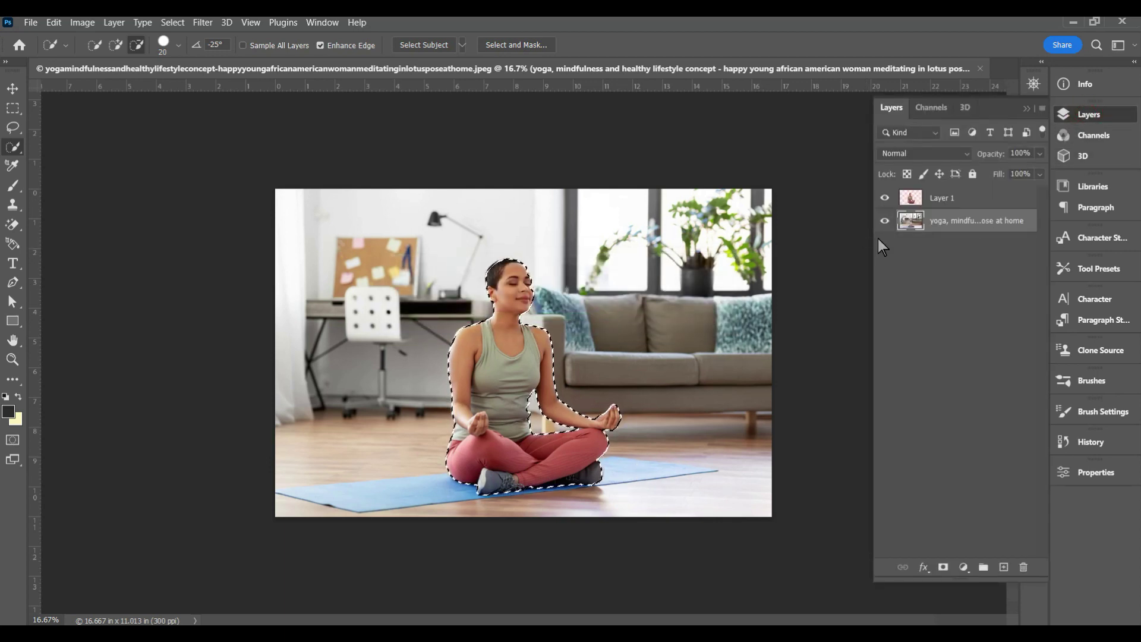
Hide Layer 1 and deselect to reveal the filled room photo underneath
left_click(884, 200)
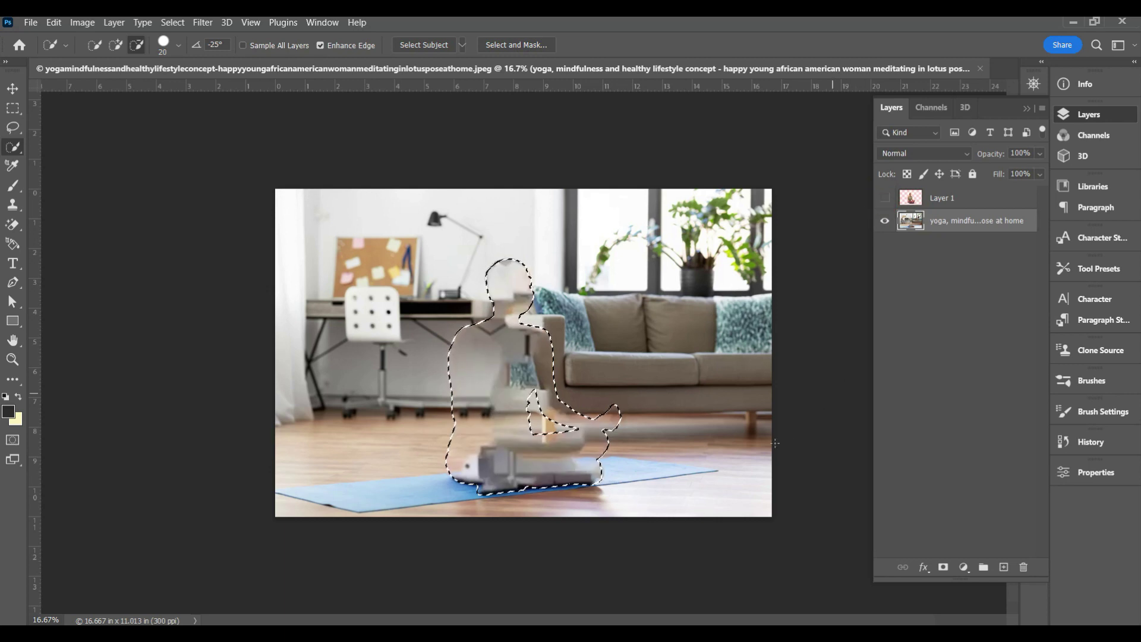
left_click(170, 23)
left_click(190, 50)
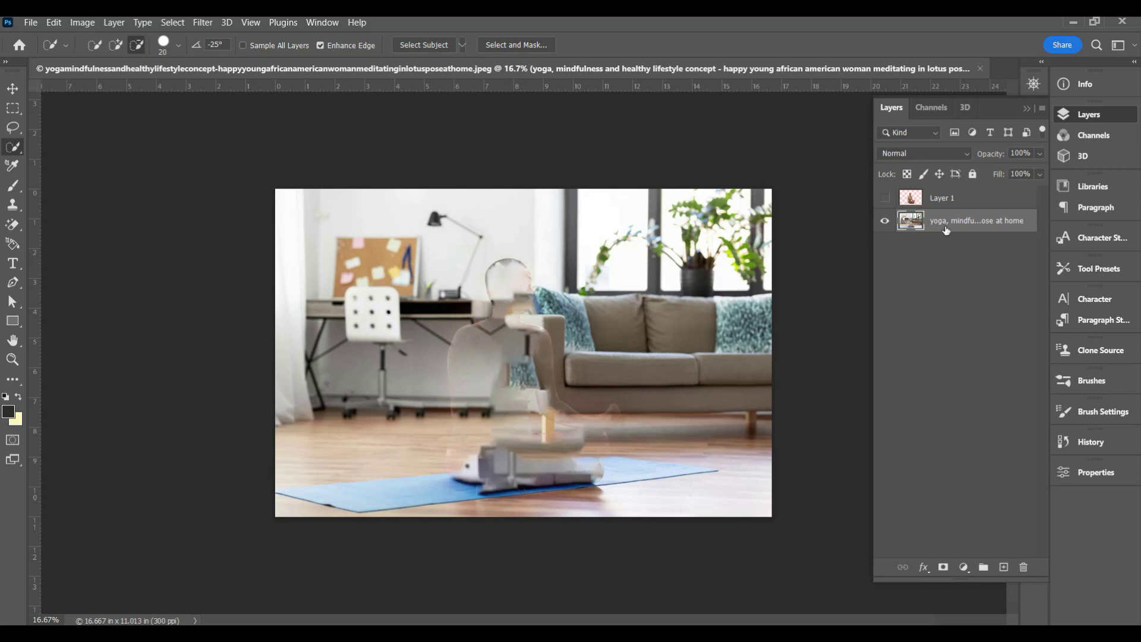
left_click(10, 131)
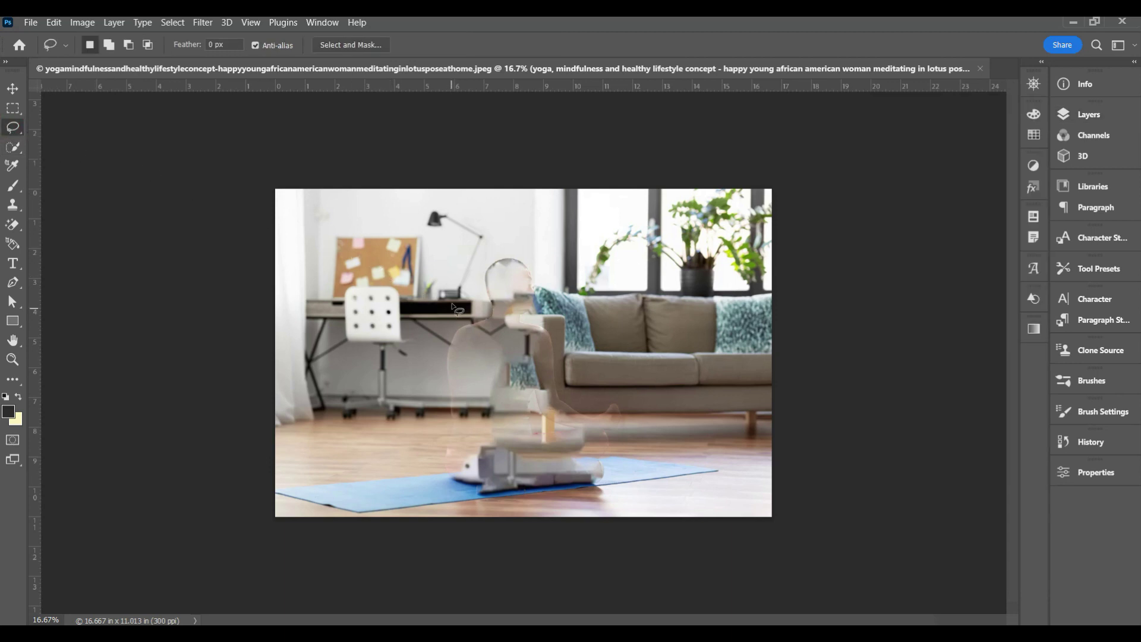
Lasso the smeared leftover figure from above the head down to the mat, redrawing after one undo
mouse_move(441, 346)
left_mouse_down()
mouse_move(484, 251)
mouse_move(521, 245)
mouse_move(548, 268)
left_mouse_up()
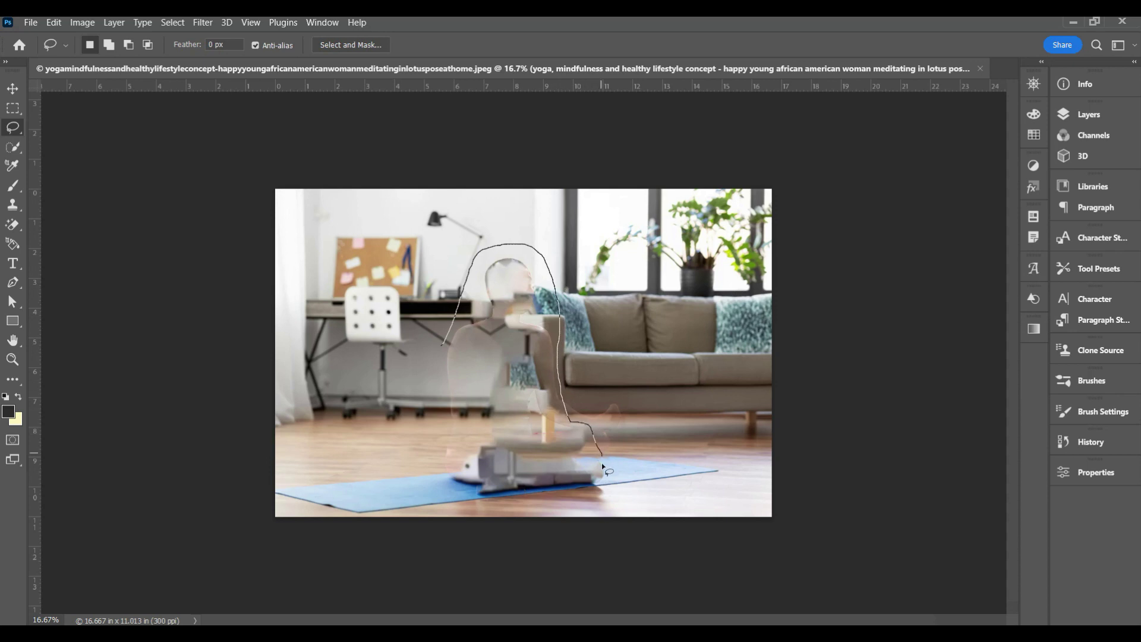
mouse_move(602, 467)
left_mouse_down()
mouse_move(604, 487)
mouse_move(498, 515)
mouse_move(474, 508)
mouse_move(493, 507)
mouse_move(423, 270)
left_mouse_up()
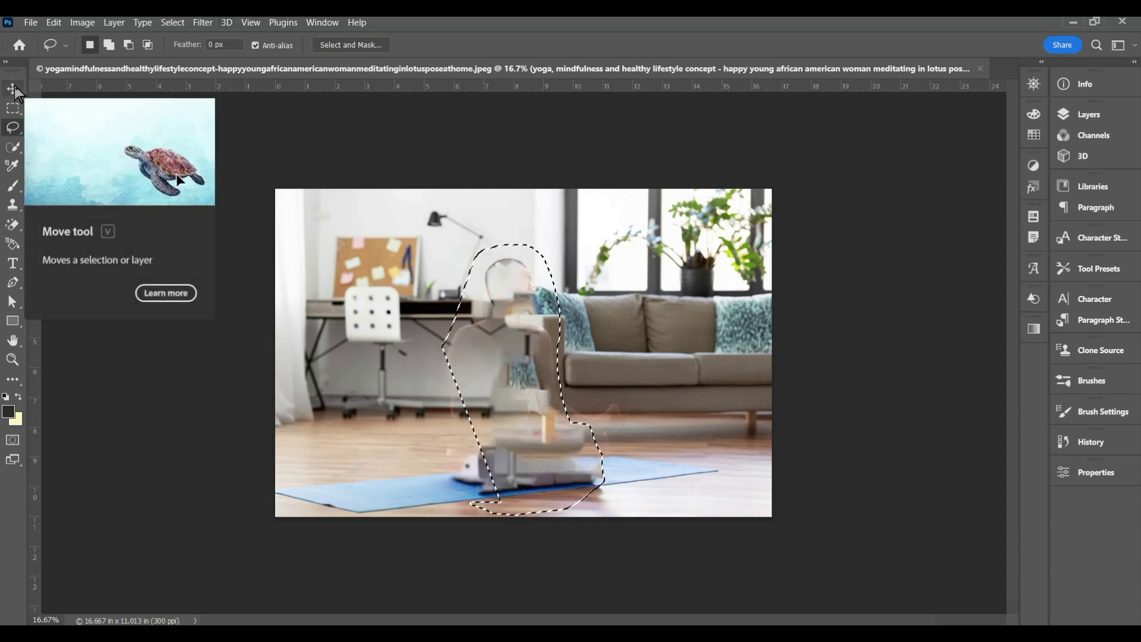
key("ctrl+z")
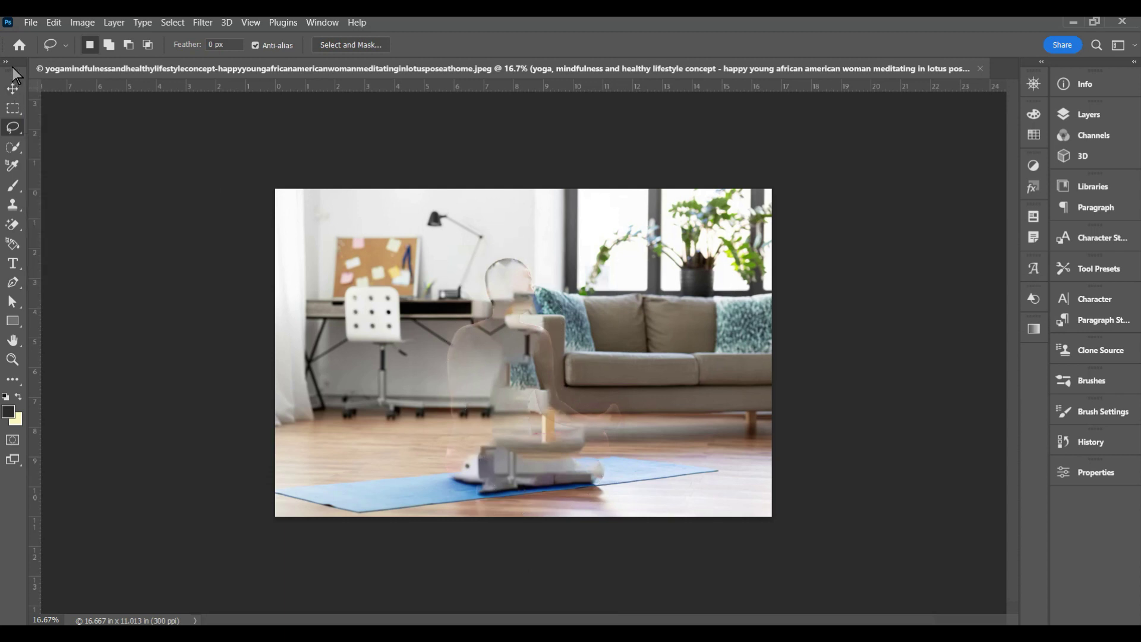
mouse_move(470, 319)
left_mouse_down()
mouse_move(479, 264)
mouse_move(514, 254)
mouse_move(547, 330)
left_mouse_up()
left_click_drag(565, 387, 570, 404)
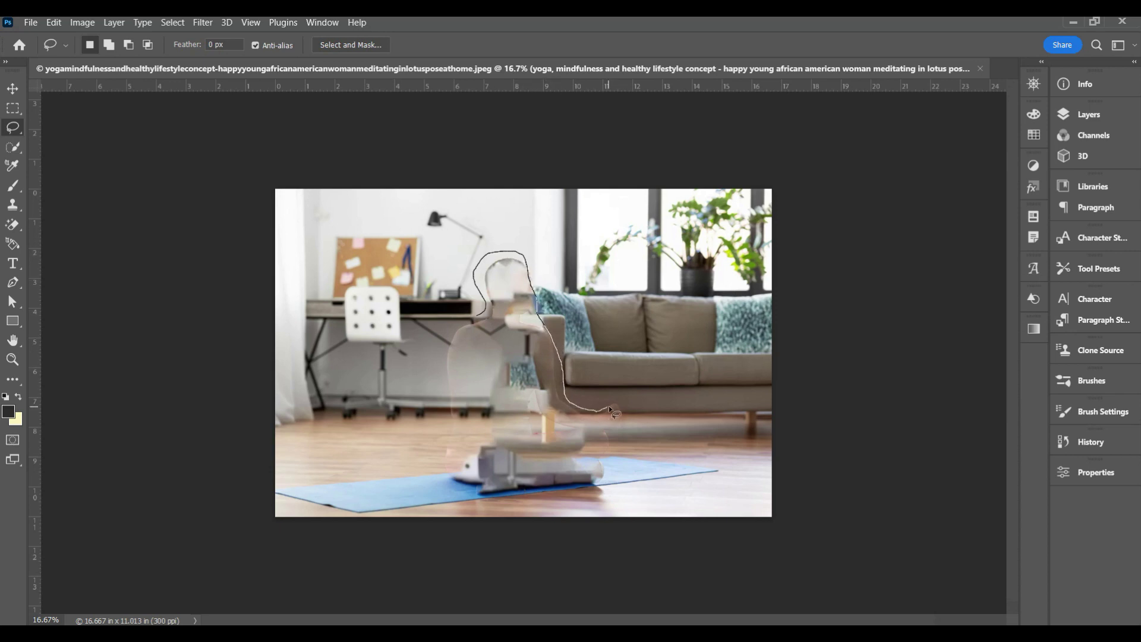
mouse_move(614, 444)
left_mouse_down()
mouse_move(611, 491)
mouse_move(592, 506)
mouse_move(512, 515)
mouse_move(444, 493)
mouse_move(436, 331)
mouse_move(488, 314)
left_mouse_up()
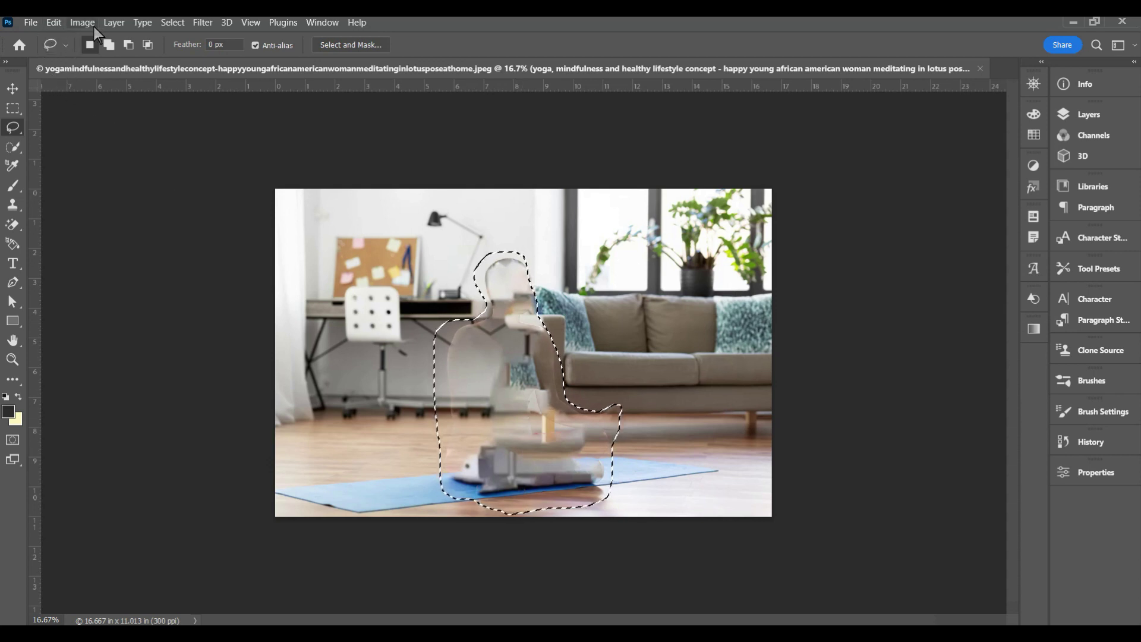
Apply a Content-Aware fill with Color Adaptation to the lassoed leftover area
left_click(58, 25)
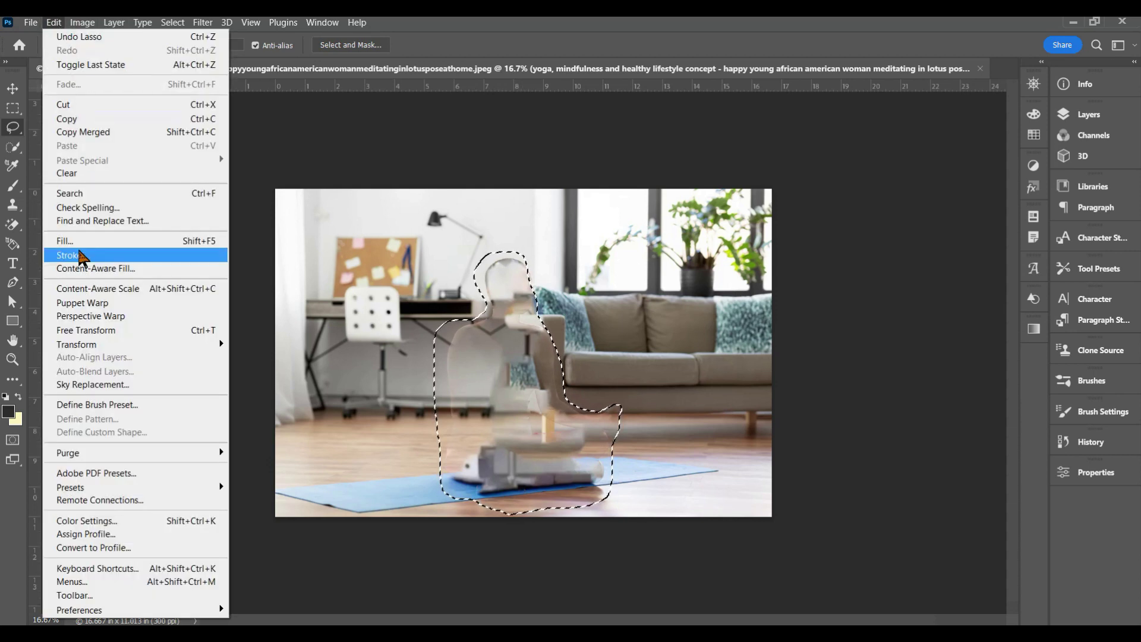
left_click(74, 241)
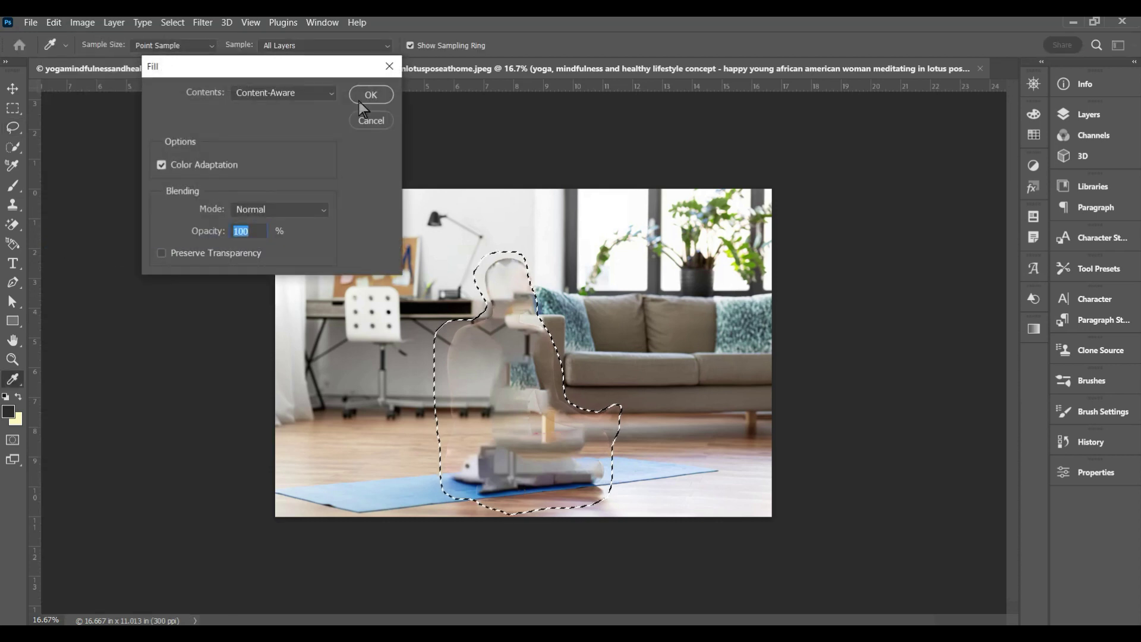
left_click(372, 97)
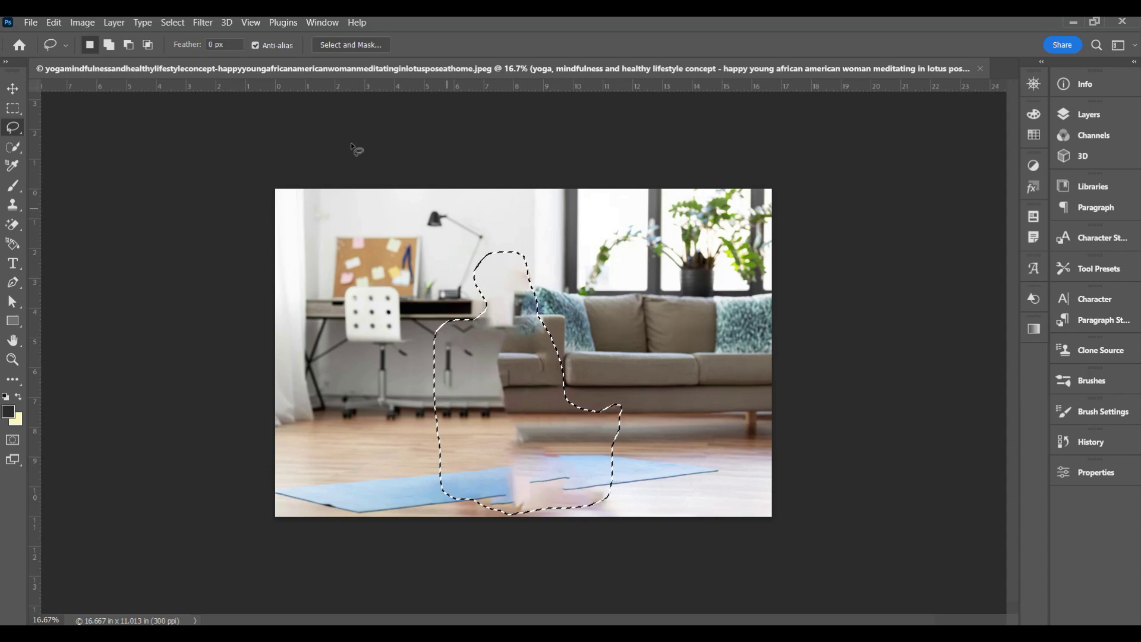
Deselect and turn Layer 1's visibility back on over the filled room
left_click(177, 25)
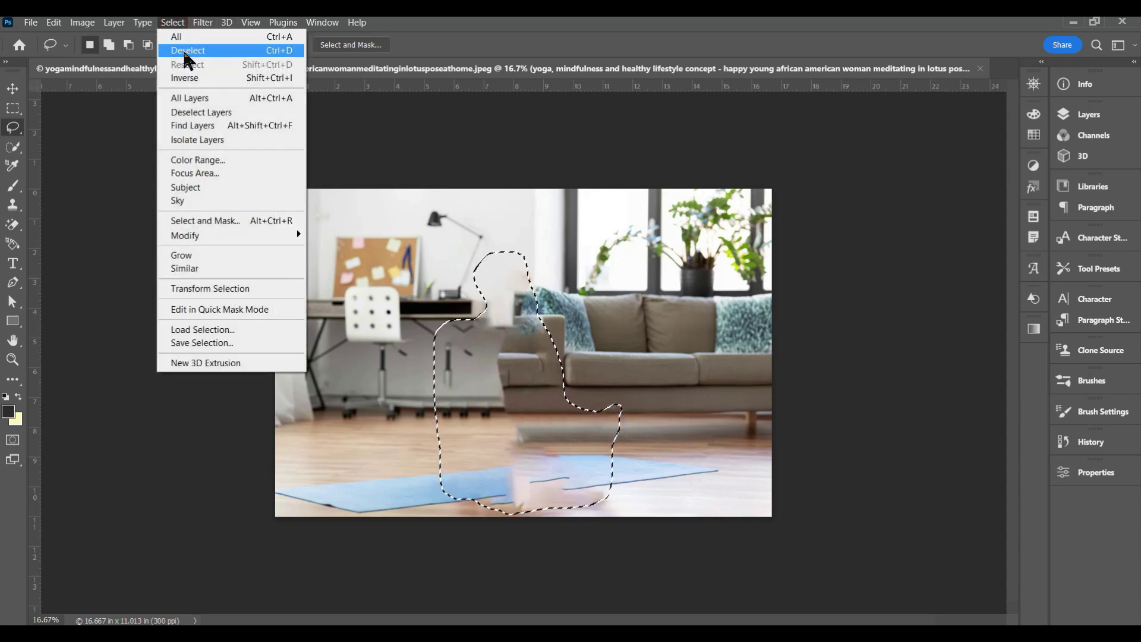
left_click(183, 48)
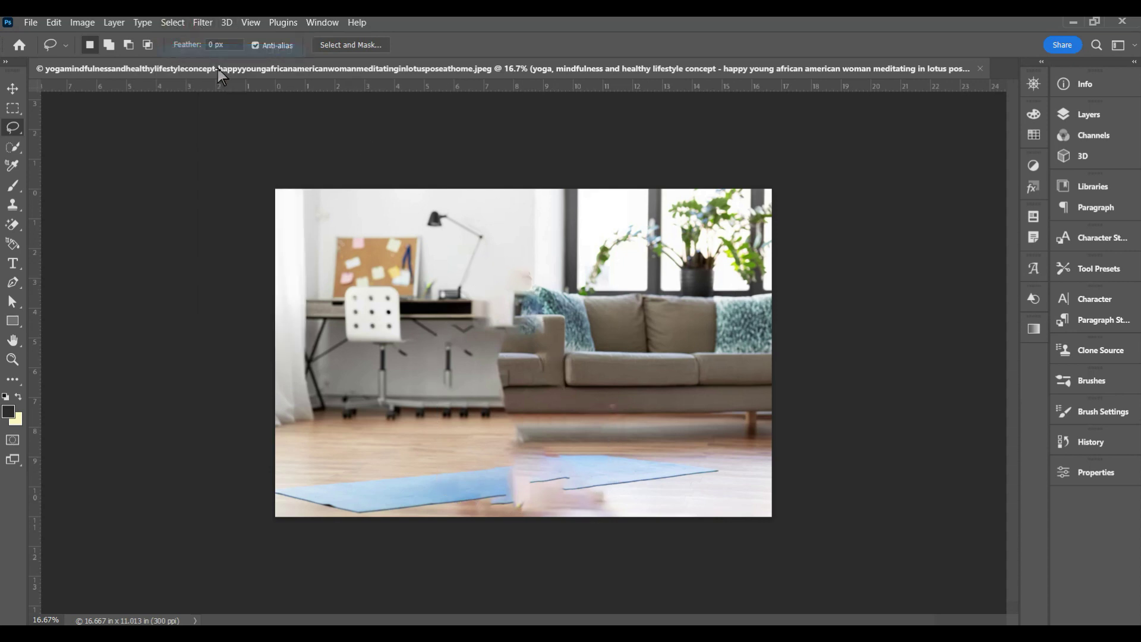
left_click(1086, 116)
left_click(885, 200)
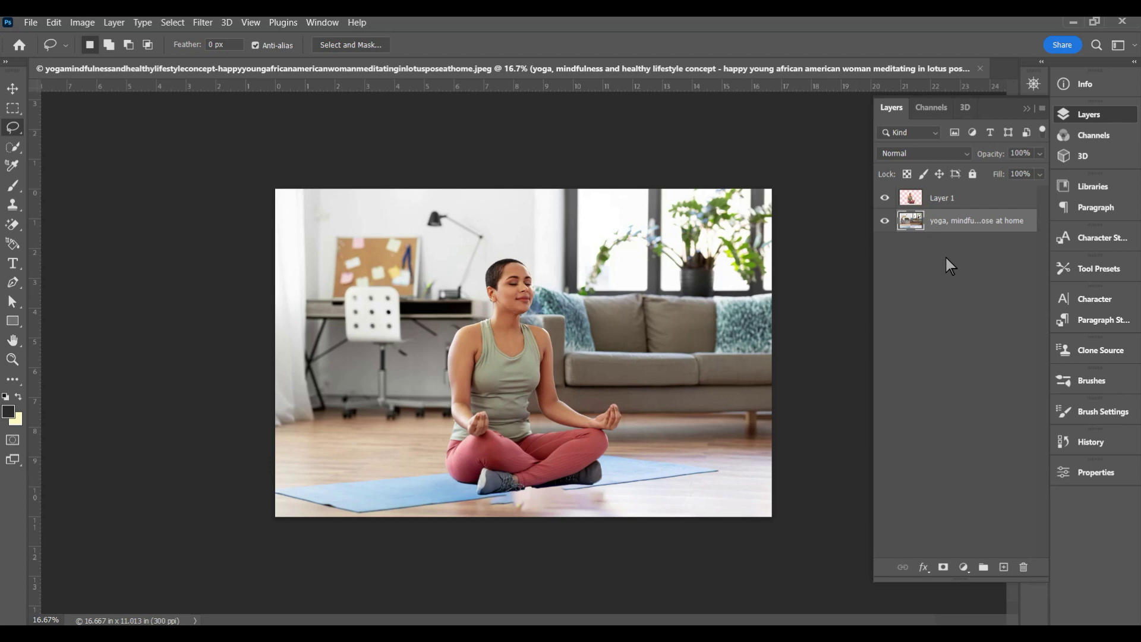
Free-transform Layer 1 to scale the woman up to 109.58%
key("ctrl+t")
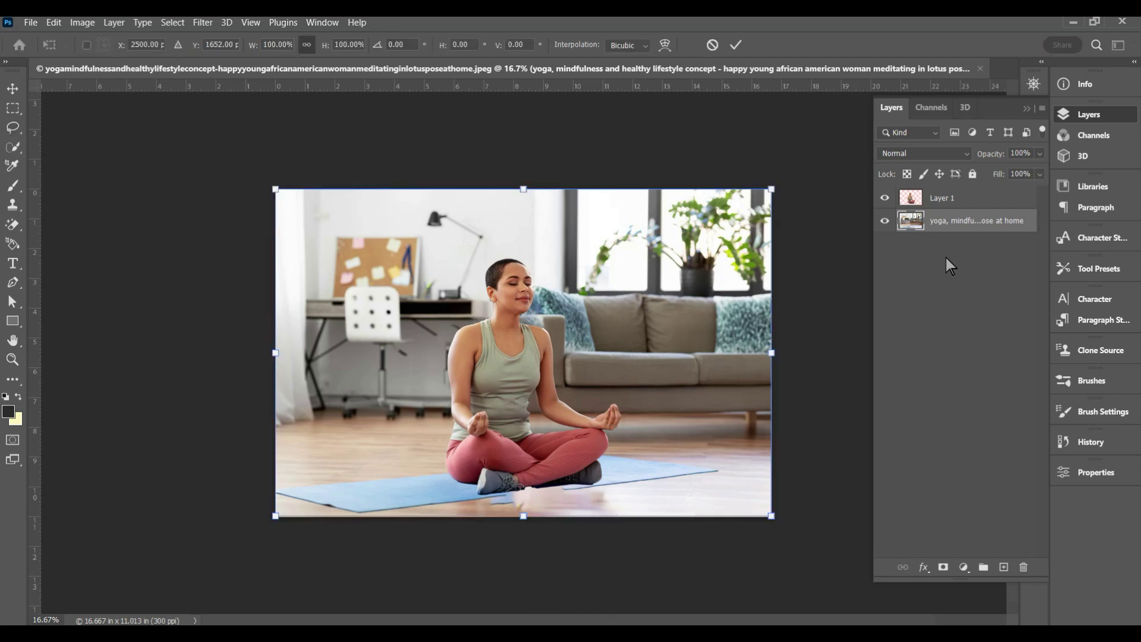
left_click(967, 198)
key("l")
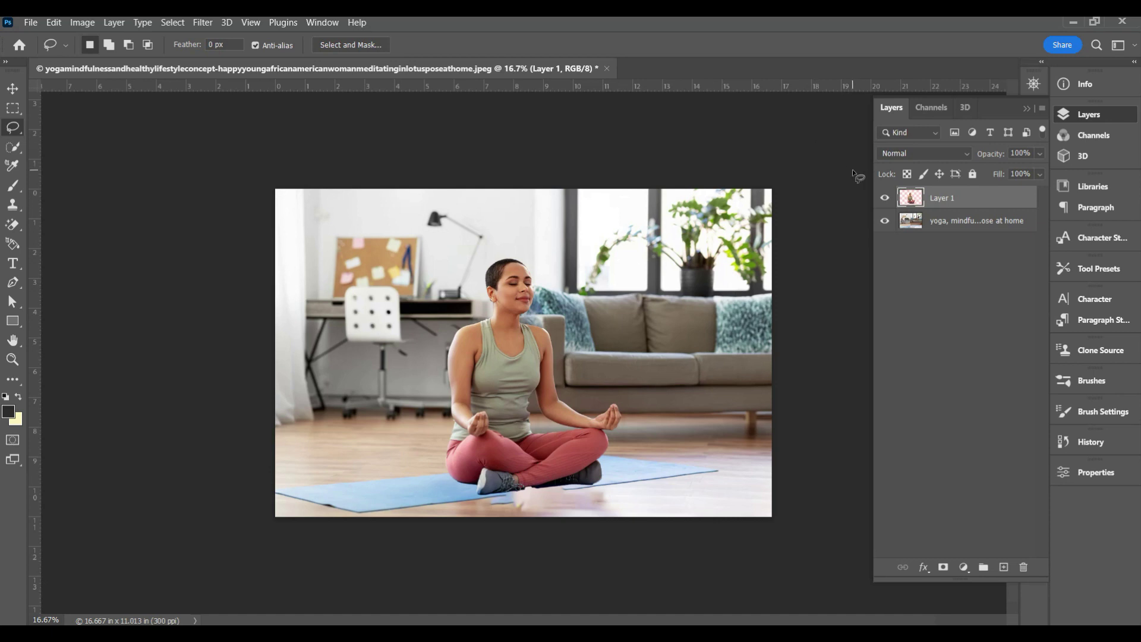
key("ctrl+t")
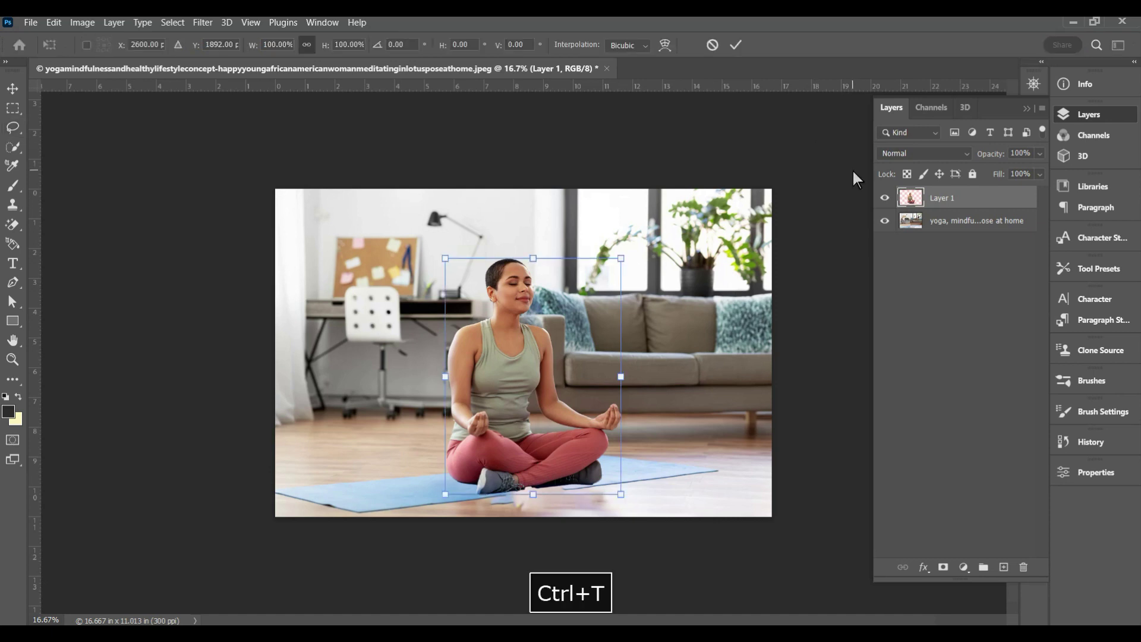
left_click_drag(621, 494, 651, 510)
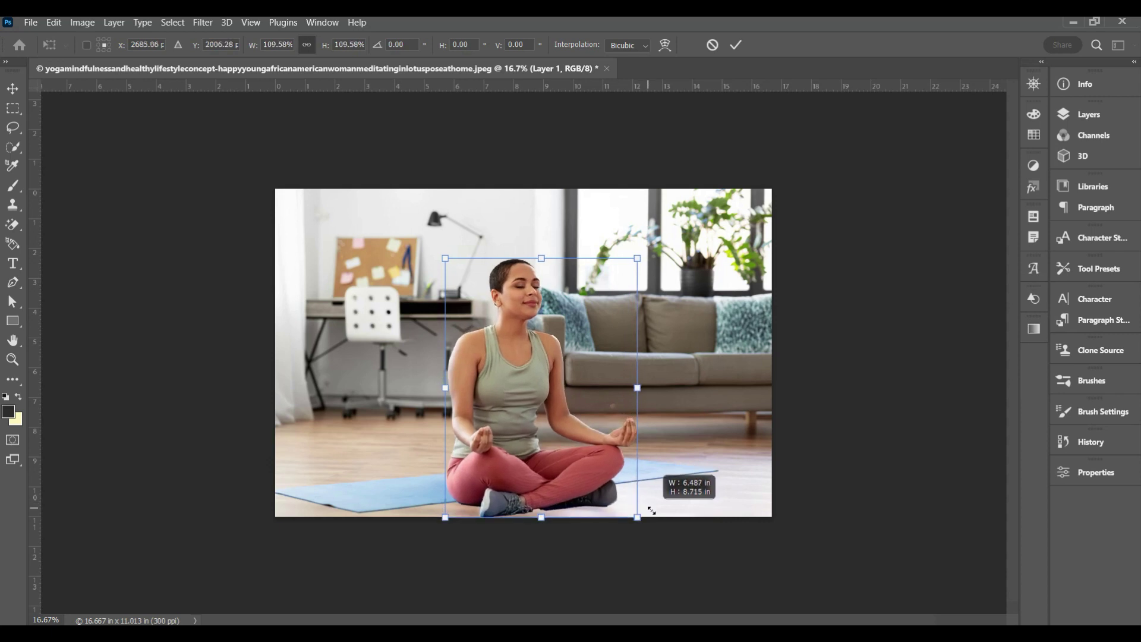
left_click(736, 45)
key("l")
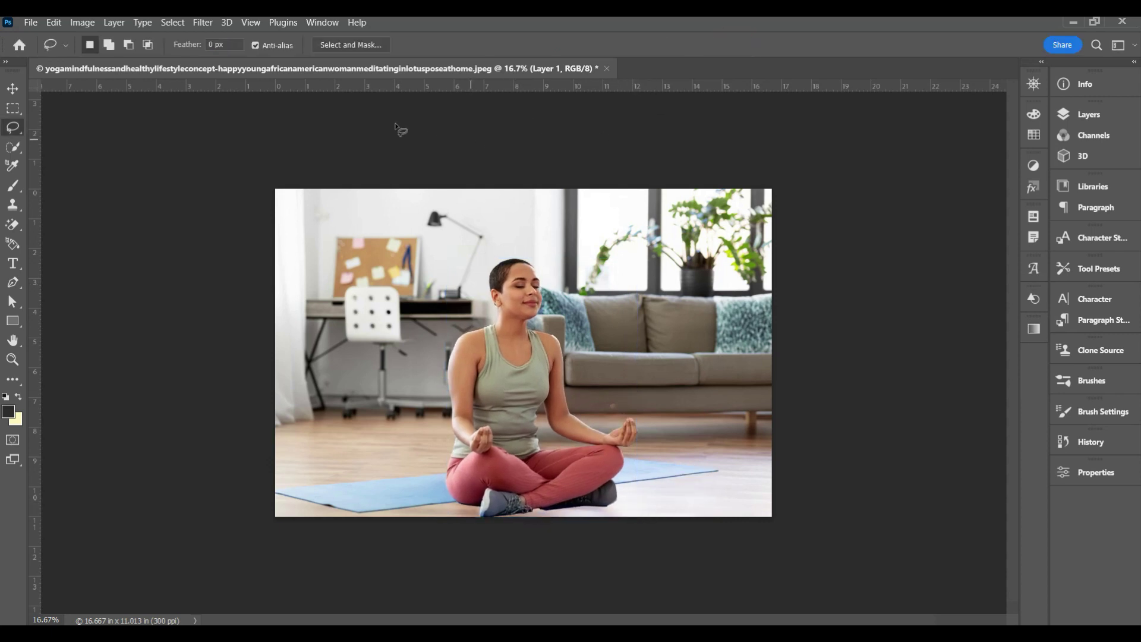
Create a video timeline via Window > Timeline and expand the Layer 1 track's properties
left_click(321, 23)
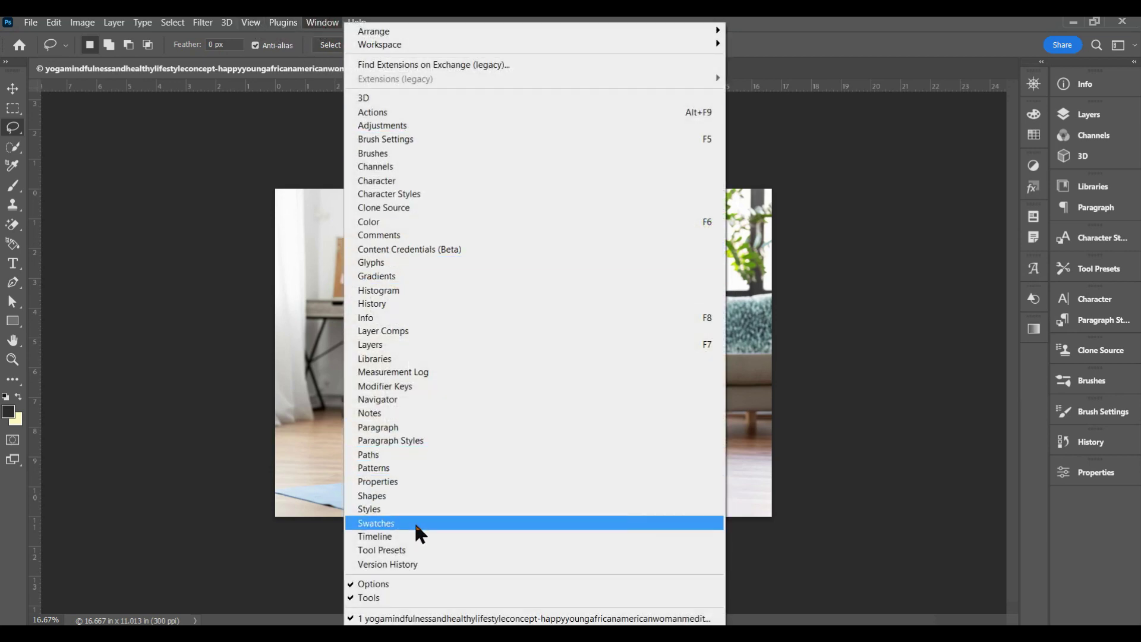
left_click(419, 536)
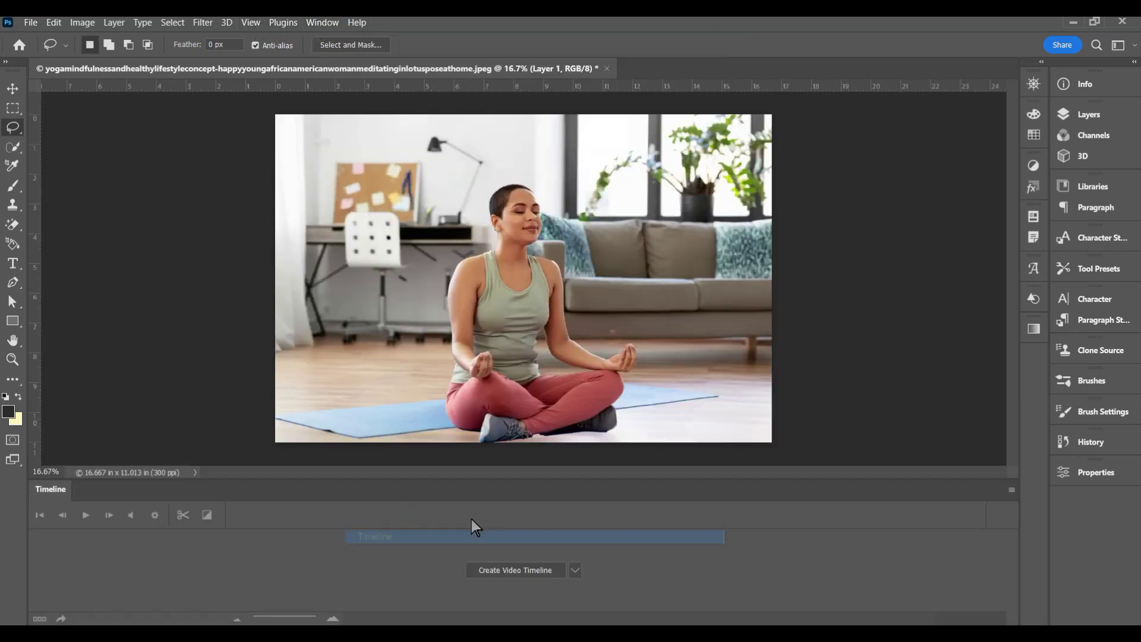
left_click(531, 569)
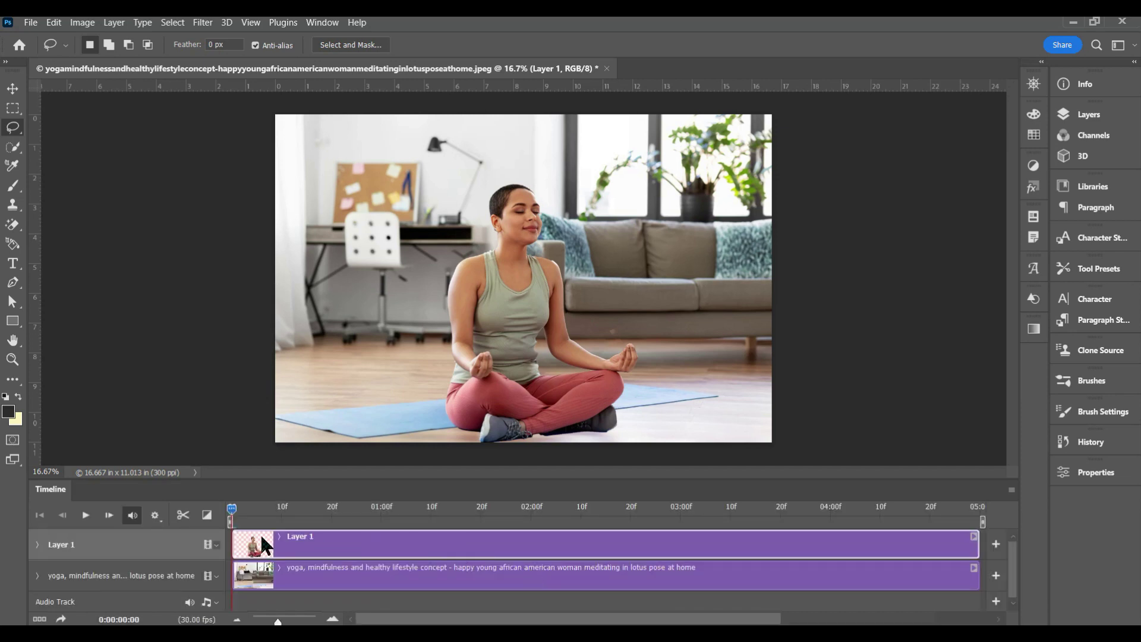
left_click(37, 544)
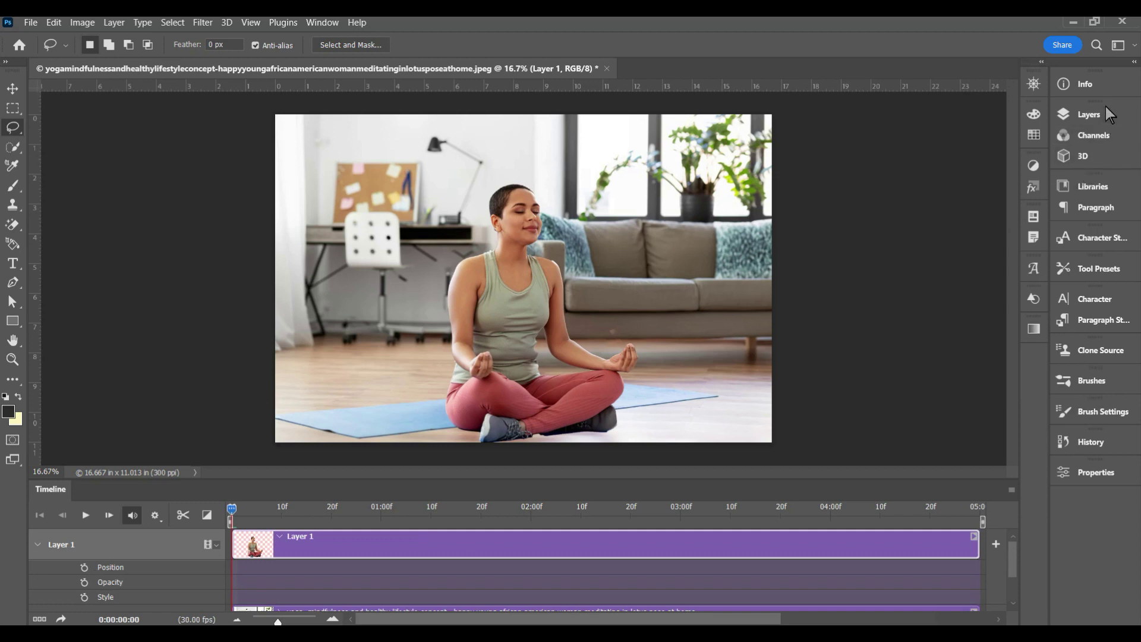
Convert Layer 1 to a Smart Object and expand its timeline track to reveal Transform
left_click(1107, 122)
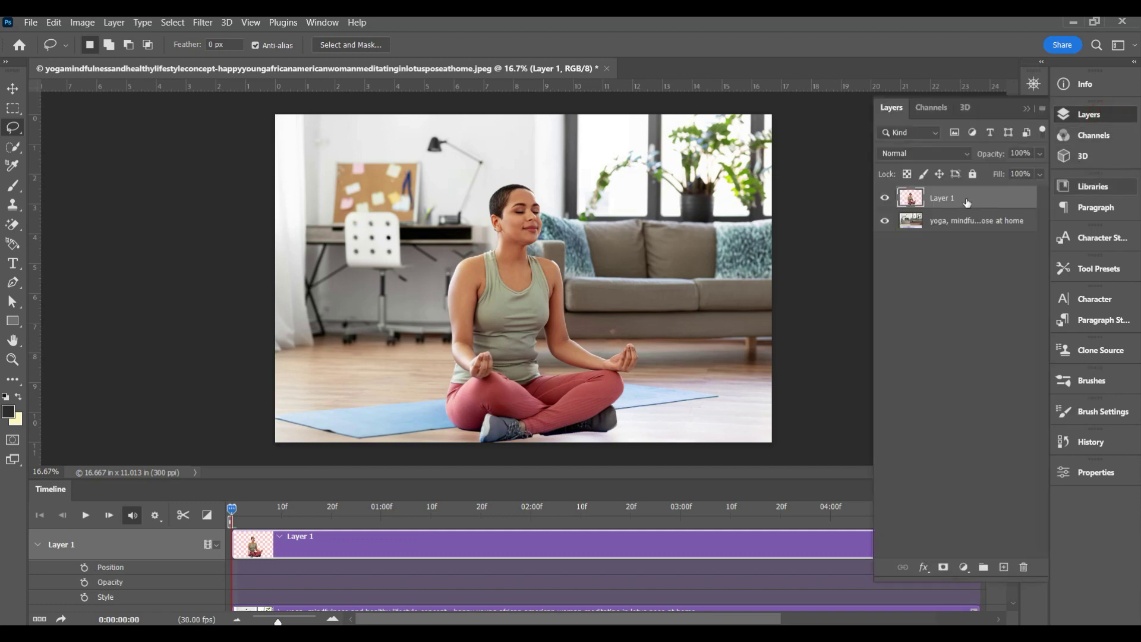
right_click(967, 203)
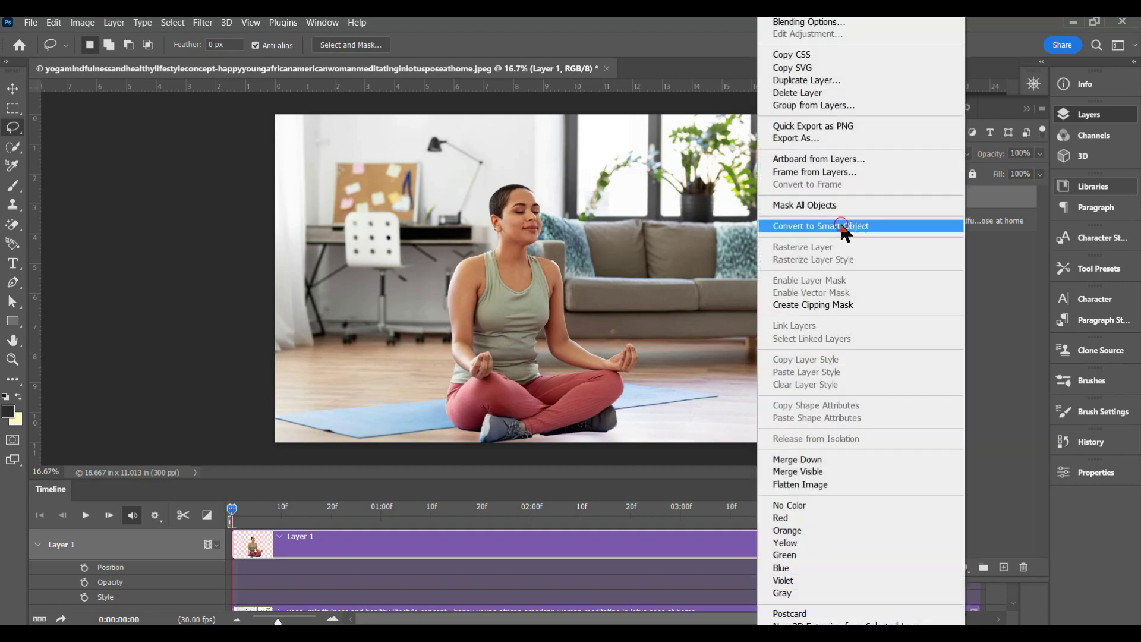
left_click(841, 226)
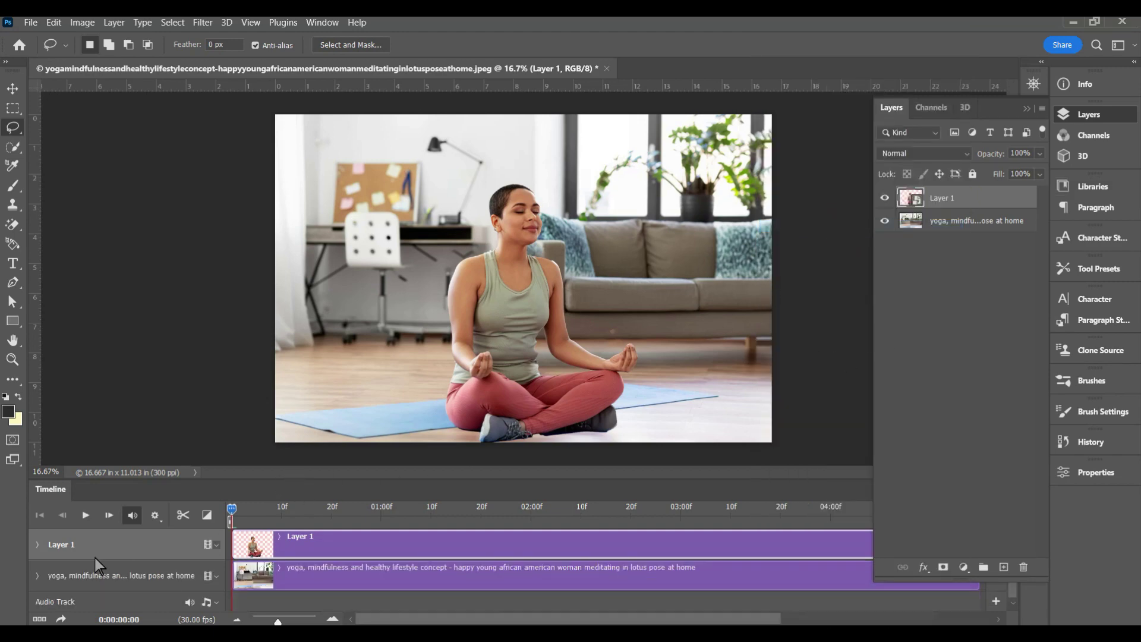
left_click(37, 545)
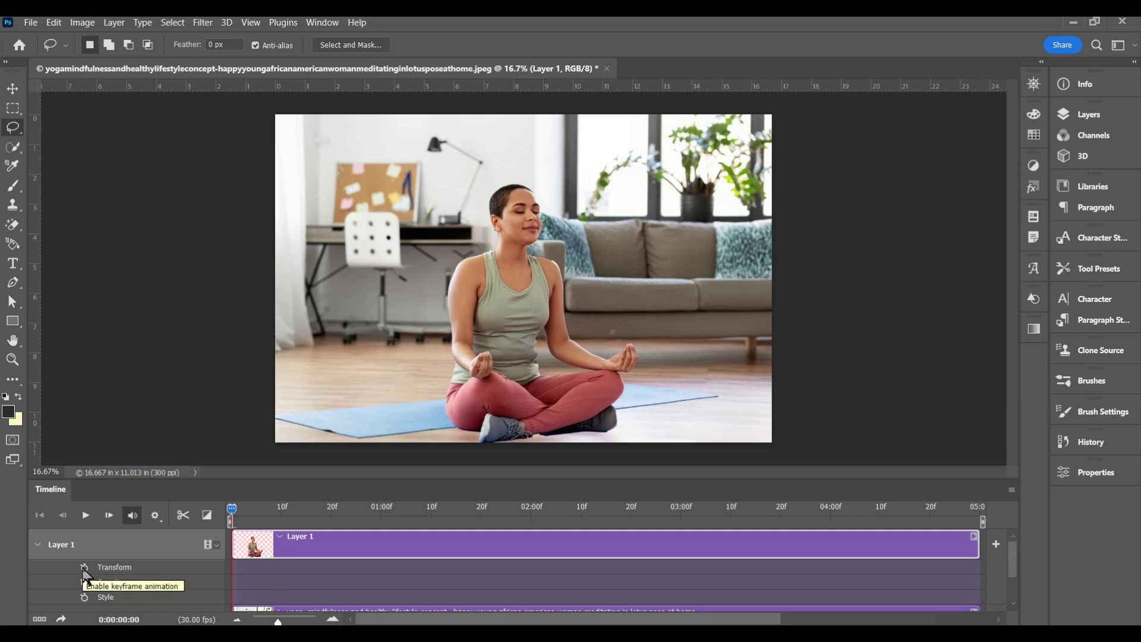
Keyframe Layer 1's Transform at frame 0, then scale the woman to 119.64% at 0:00:01:25
left_click(84, 568)
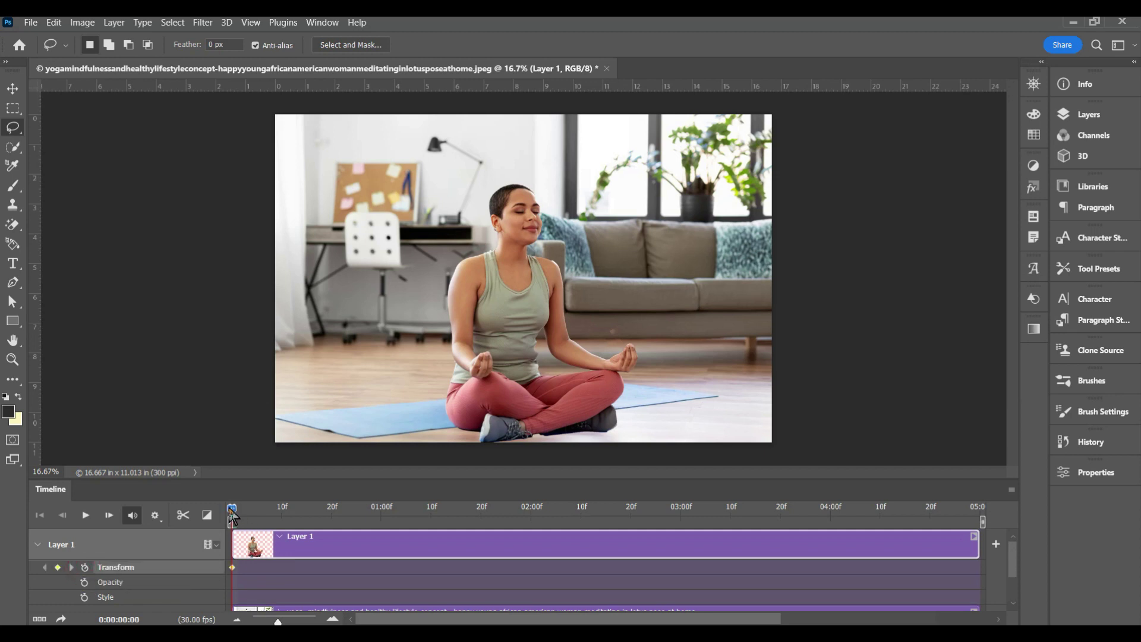
left_click_drag(232, 510, 507, 510)
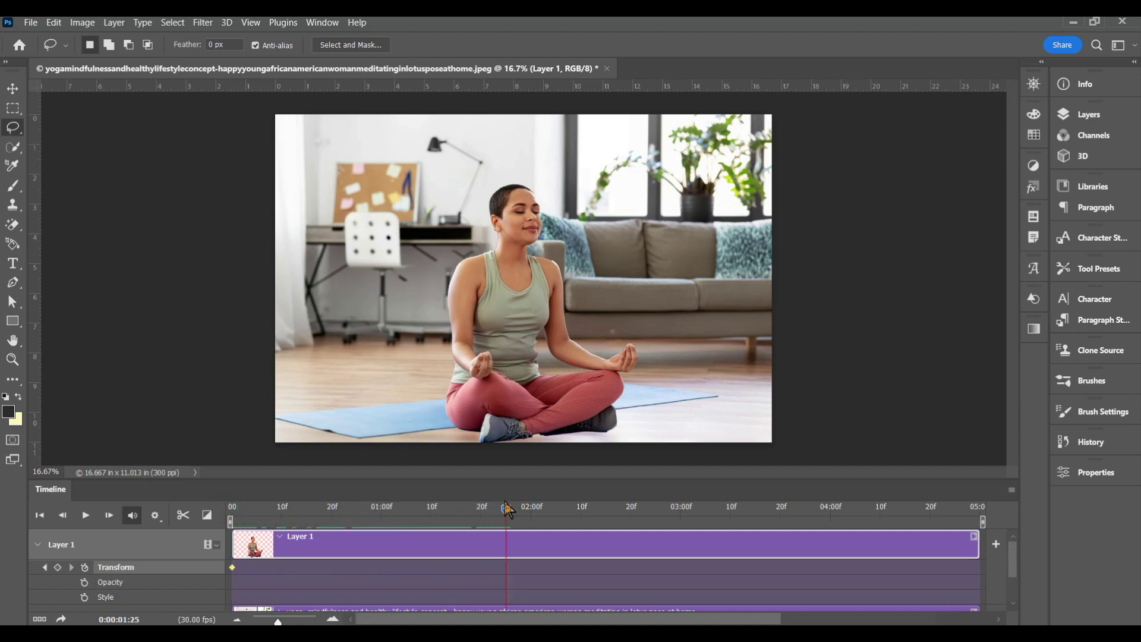
left_click(1099, 119)
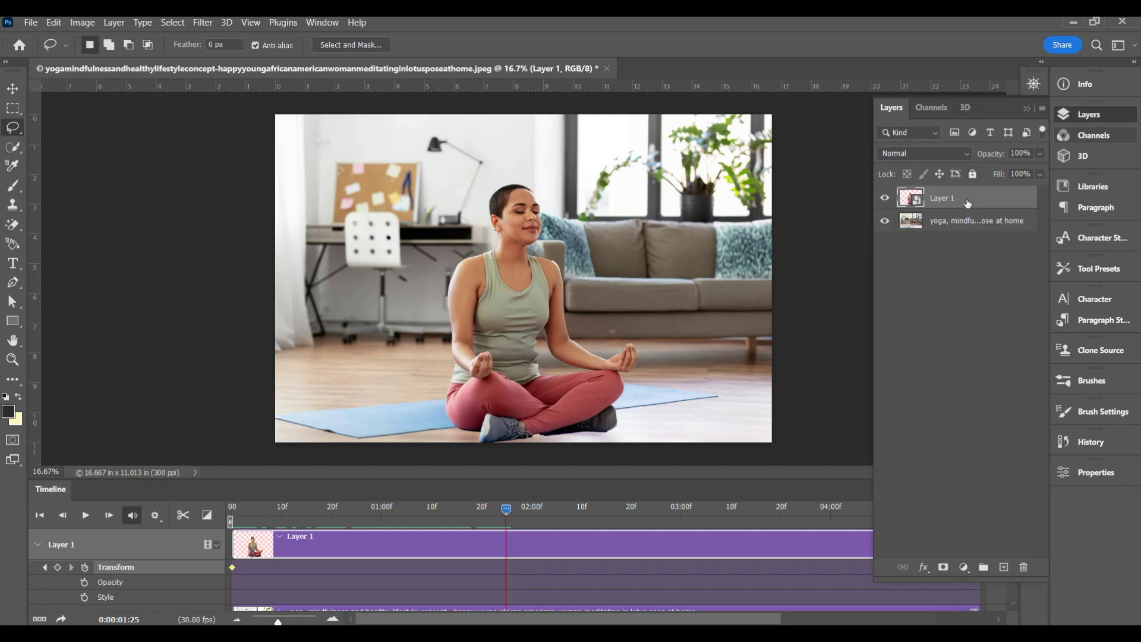
key("ctrl+t")
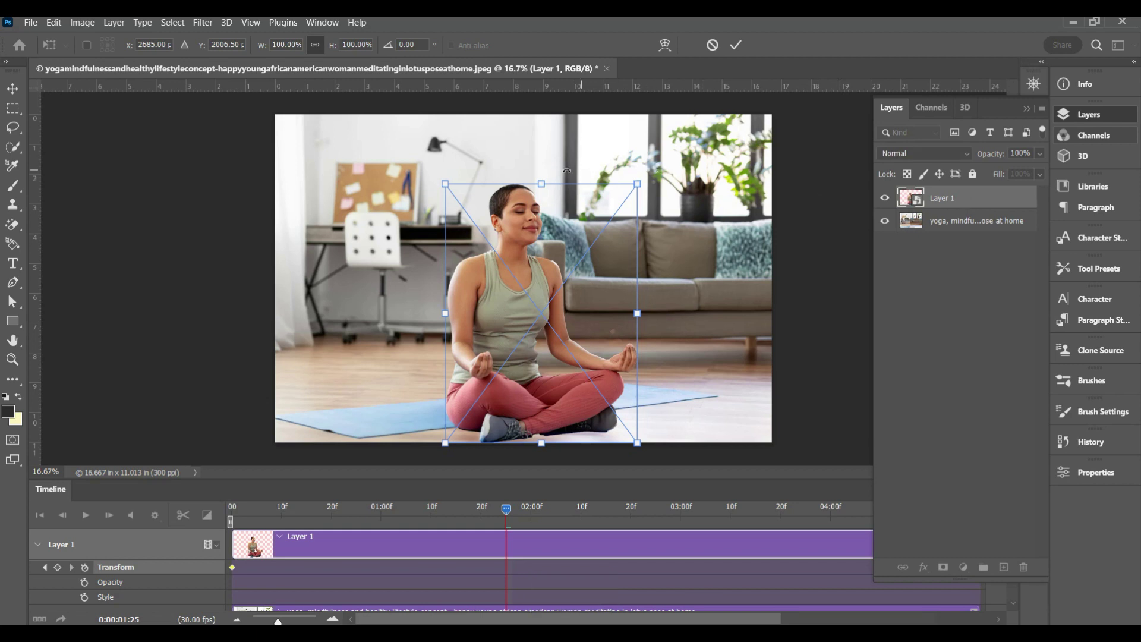
left_click_drag(634, 181, 703, 154)
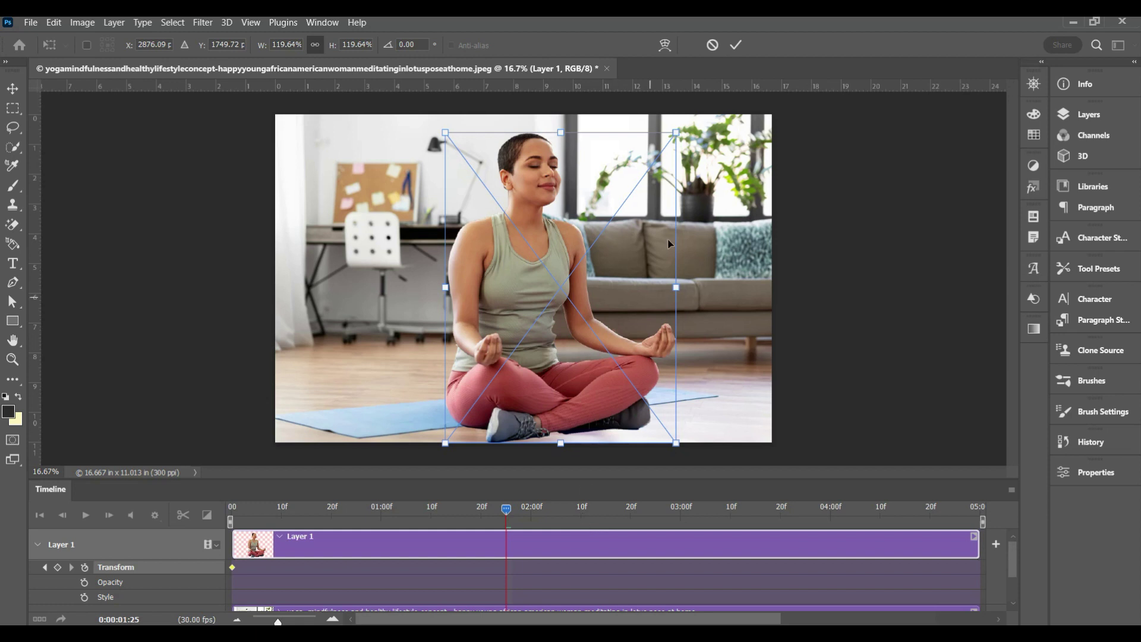
left_click(735, 44)
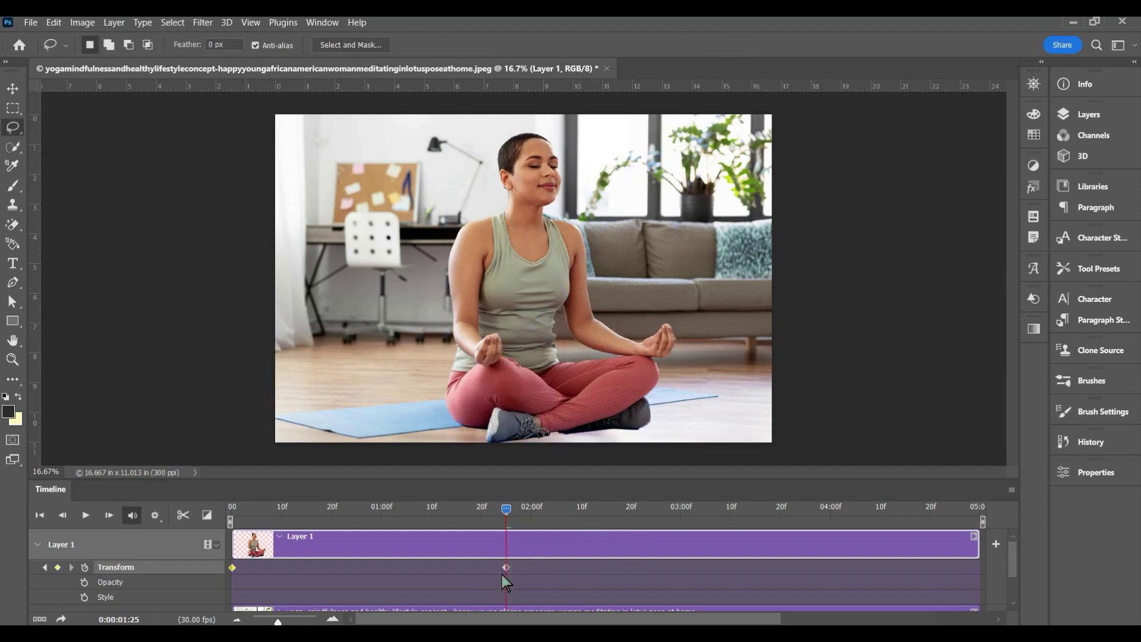
At 0:00:03:02, keyframe the woman scaled down to 107.22%, then return the playhead to 0
left_click_drag(505, 509, 689, 510)
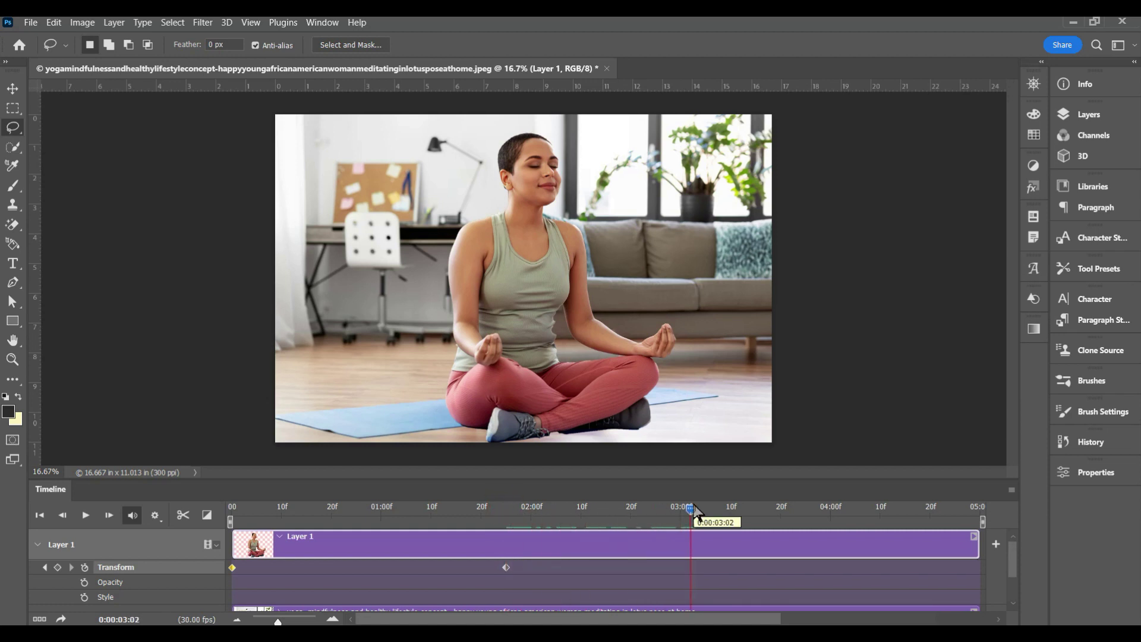
key("ctrl+t")
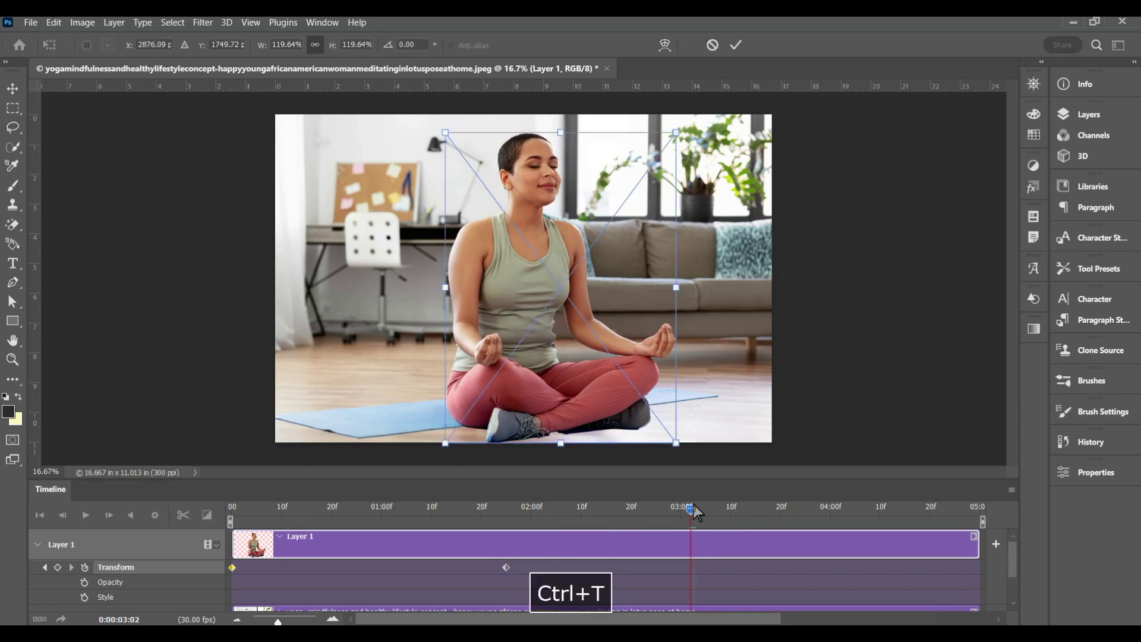
left_click_drag(675, 129, 645, 158)
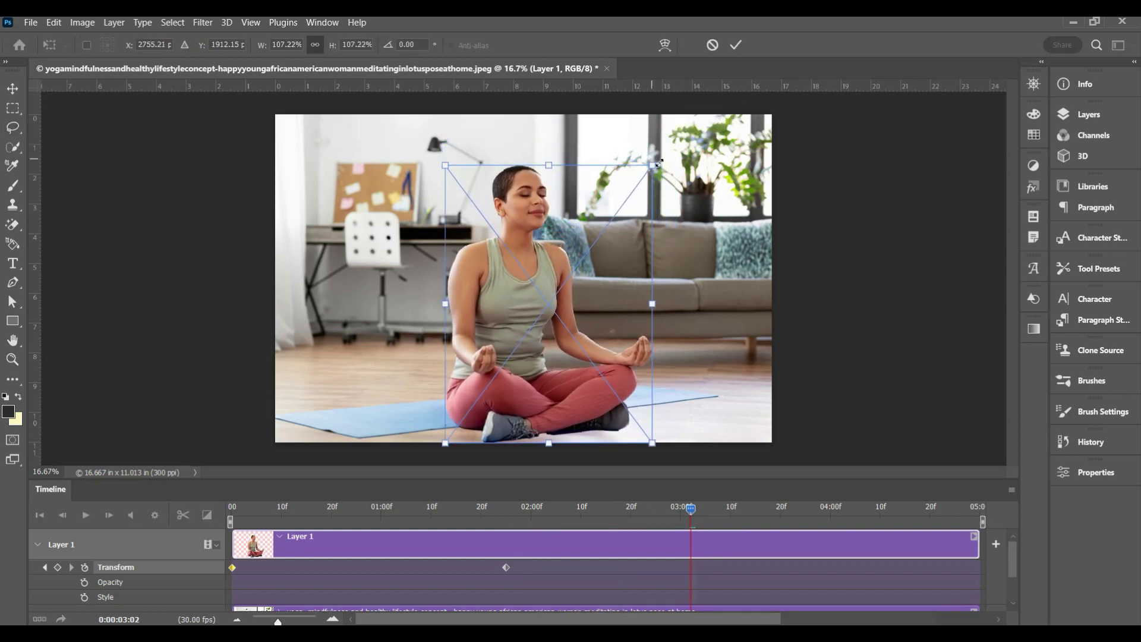
left_click(737, 46)
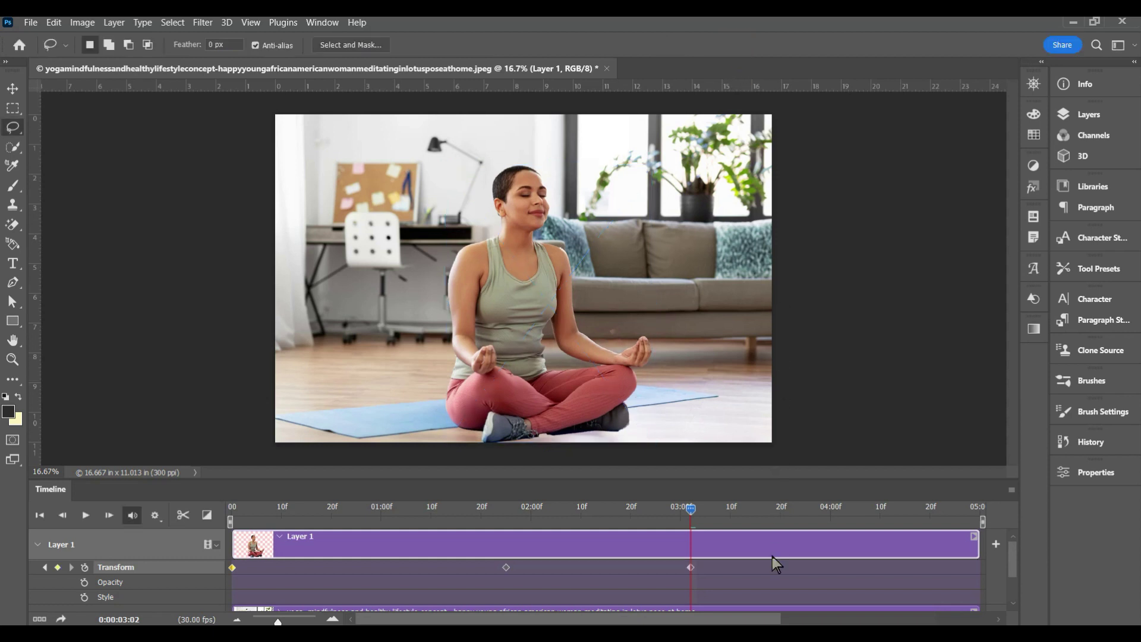
left_click_drag(693, 511, 219, 555)
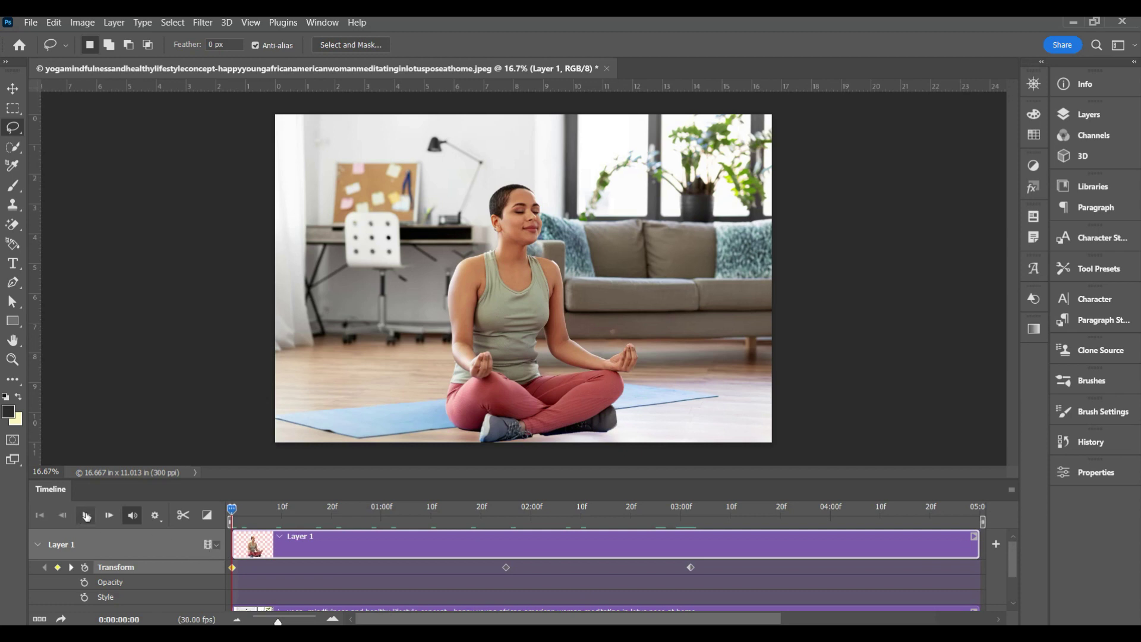
Play the timeline from the start to preview the woman's zoom animation
left_click(86, 516)
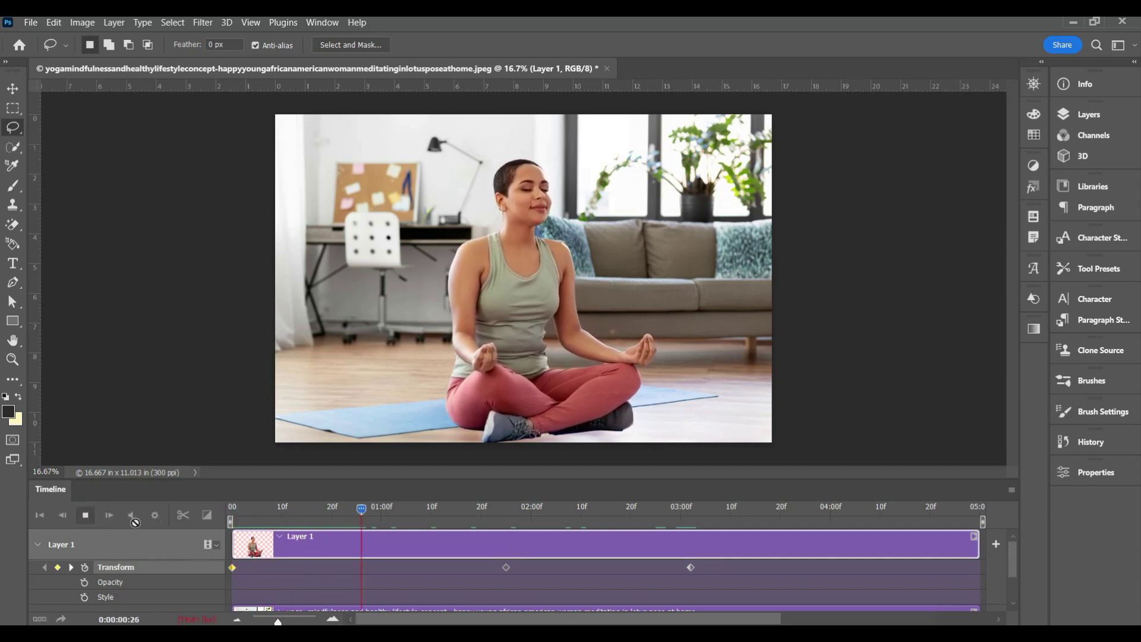